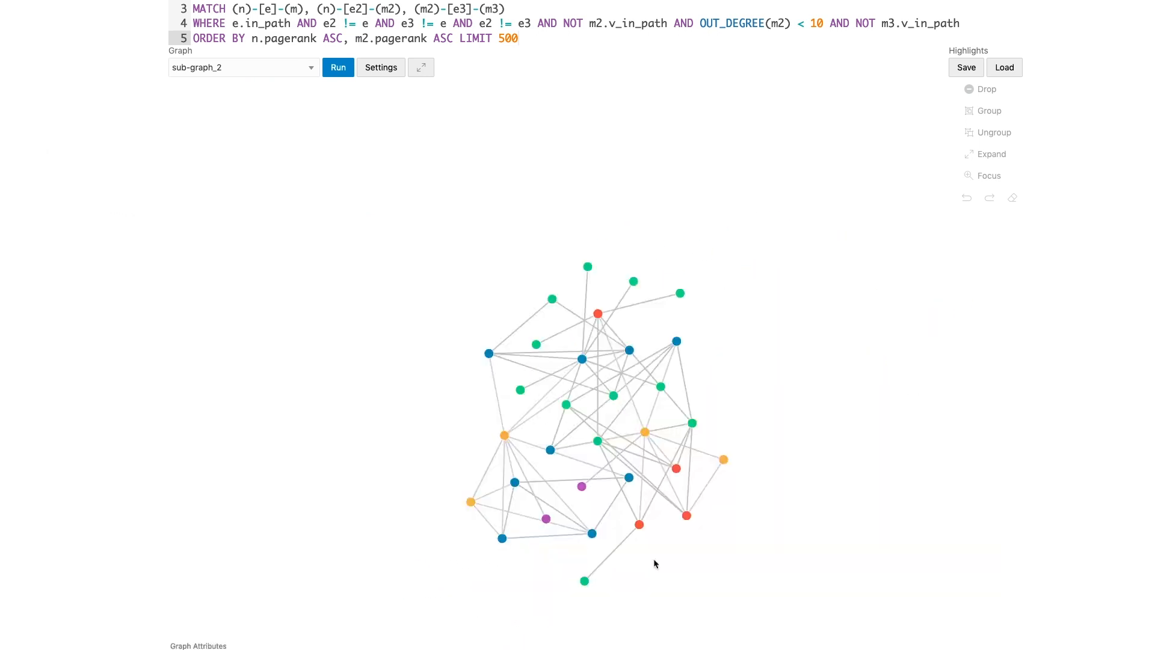
# - Select the vertices in the lower part of the graph with a selection box and group them
pyautogui.moveTo(655, 560); pyautogui.dragTo(467, 471)
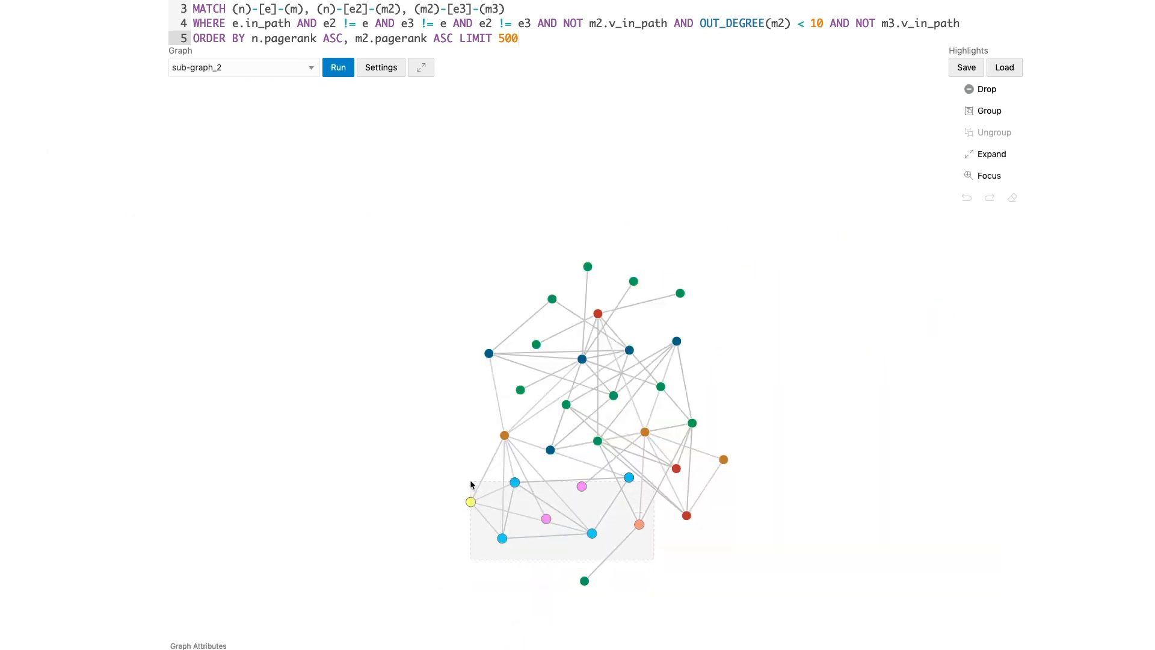
pyautogui.click(988, 110)
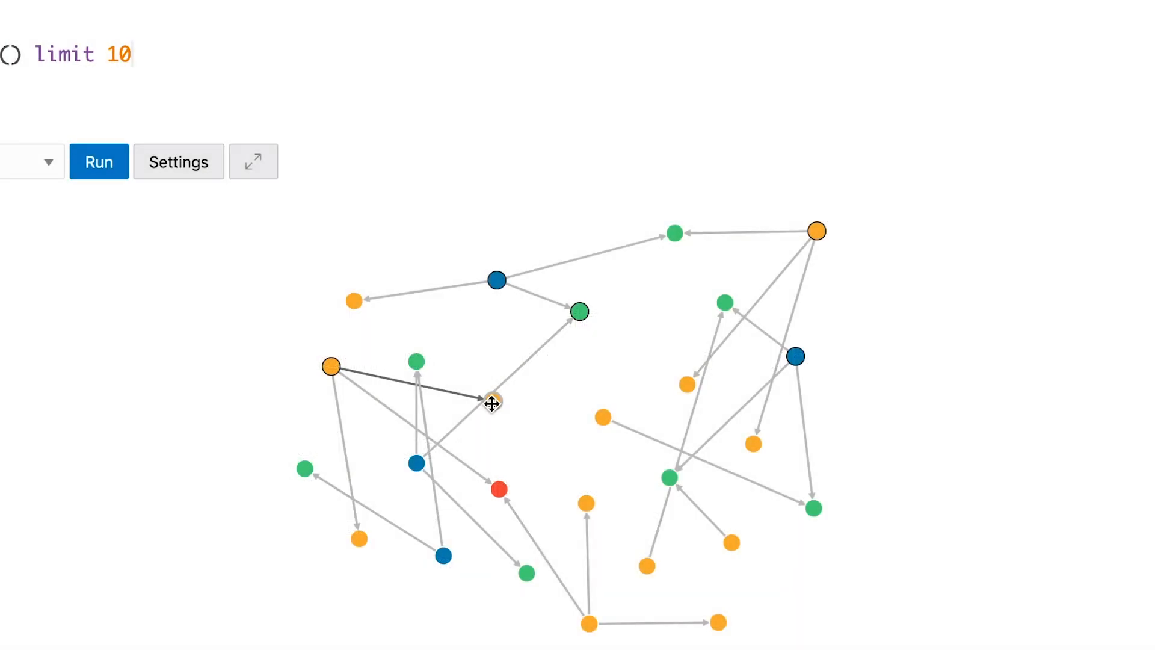
# - Focus the graph on the orange device vertex that has the LINE-149 configuration
pyautogui.moveTo(490, 400)
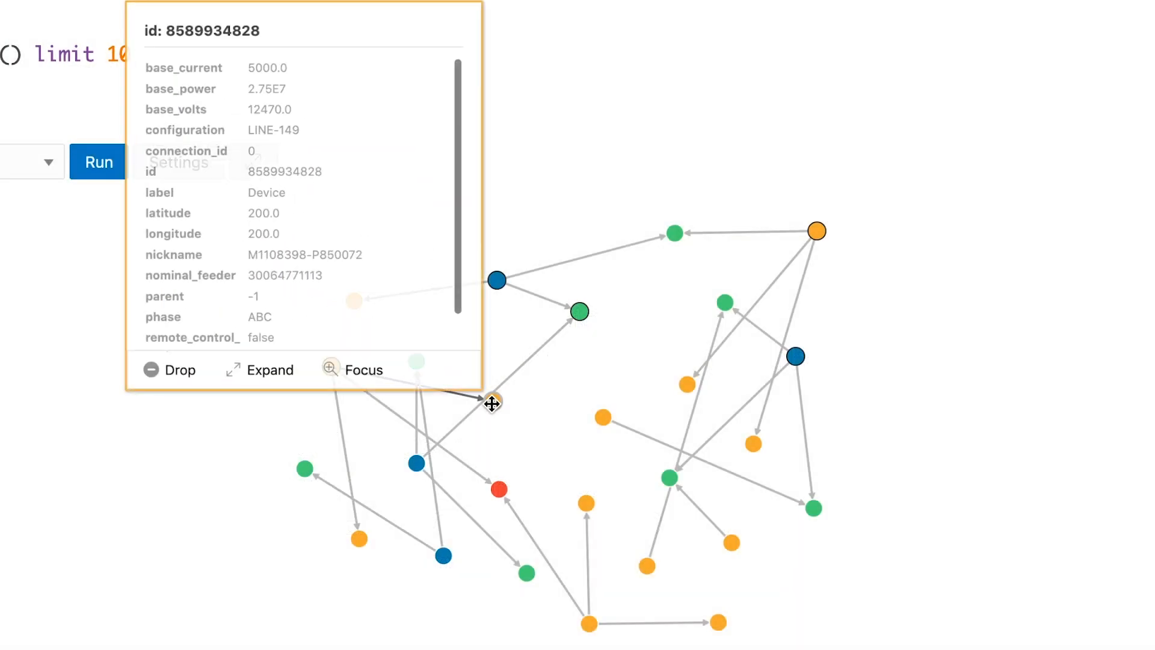
pyautogui.click(335, 368)
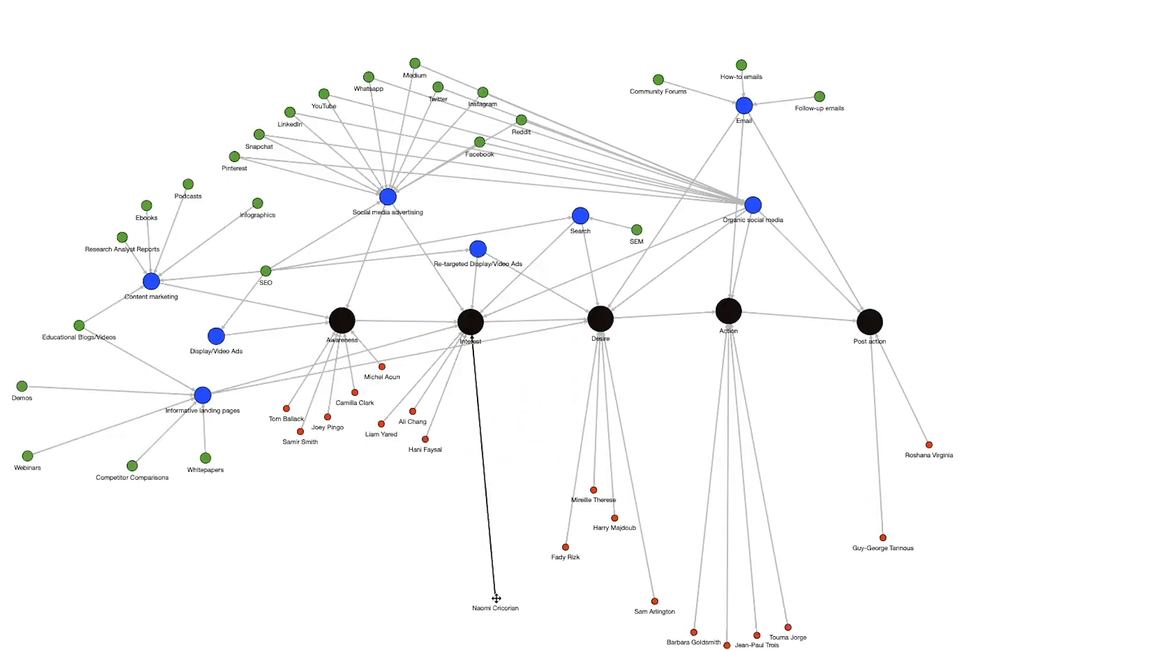
pyautogui.moveTo(485, 604); pyautogui.dragTo(463, 423)
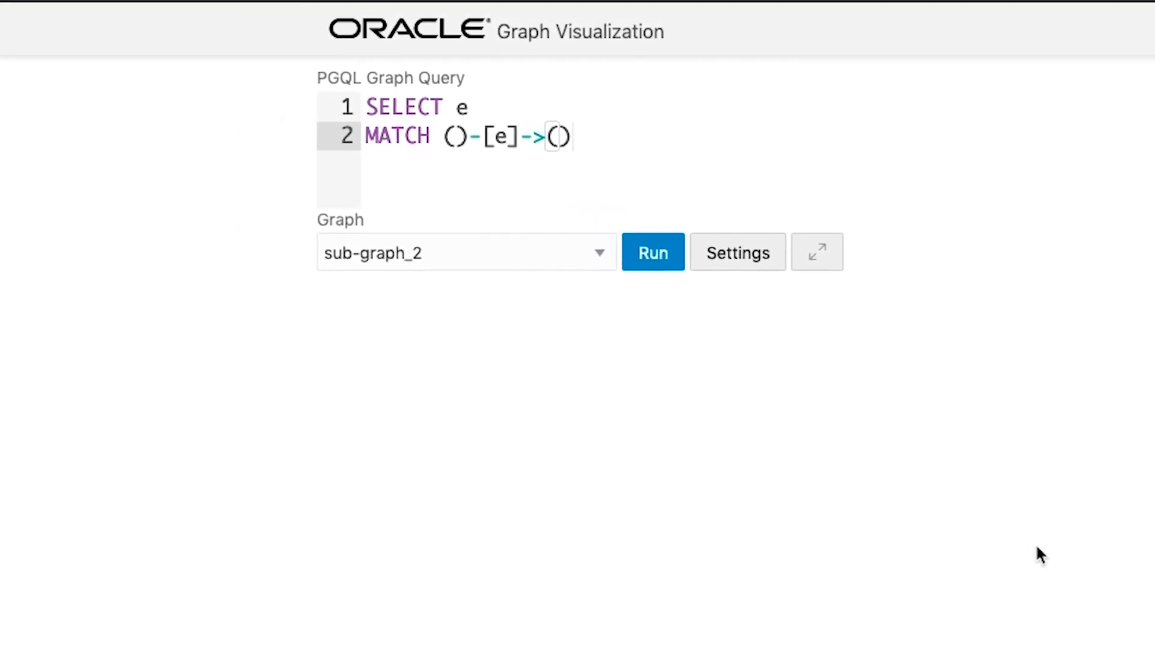
# - Choose the sub-graph_2 graph and enter the SELECT clause ending with n.v_in_path, m.v_in_path, m2.v_in_path, m3.v_in_path
pyautogui.click(458, 265)
pyautogui.click(427, 299)
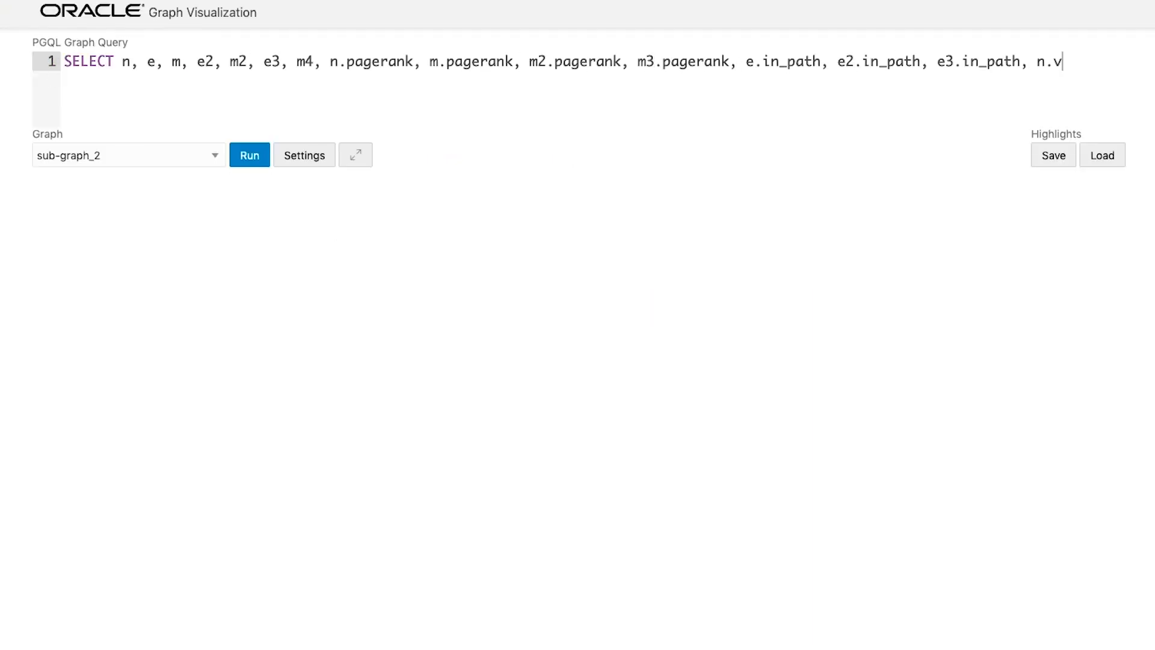
pyautogui.write('_in_path, m.v_in_path,')
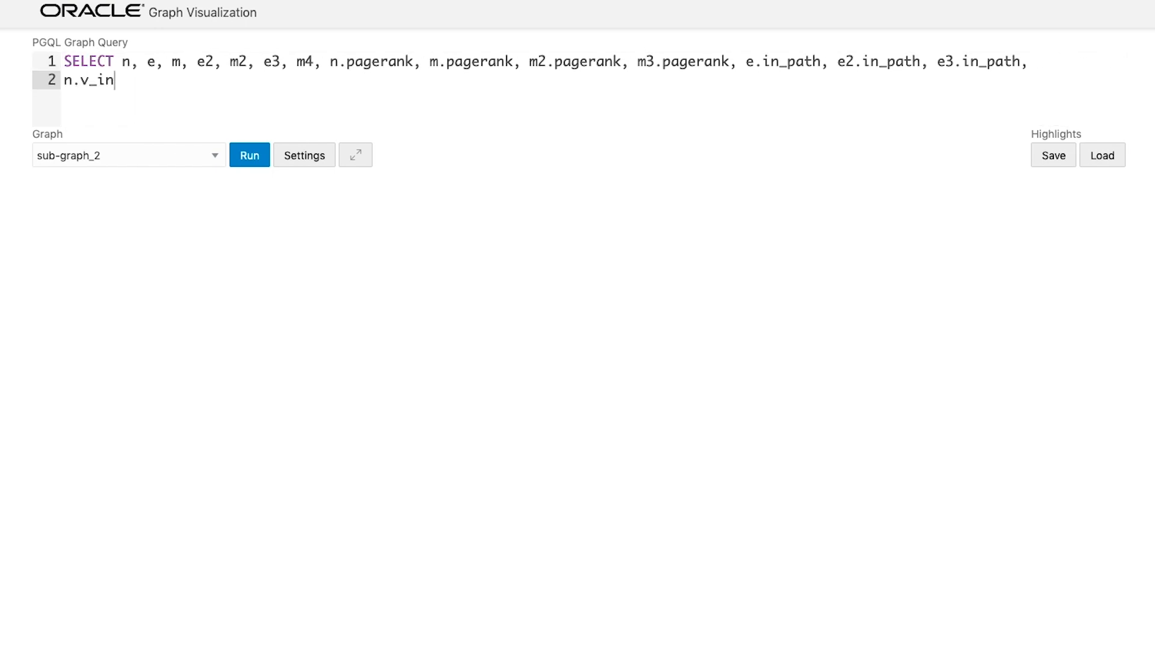
pyautogui.write('_path, m.v_in_path, m2.v_in_path, m3.v_in_path')
pyautogui.press('Return')
pyautogui.write('MATCH (n)-[e]-(m), (n)-[e2]-(m2),')
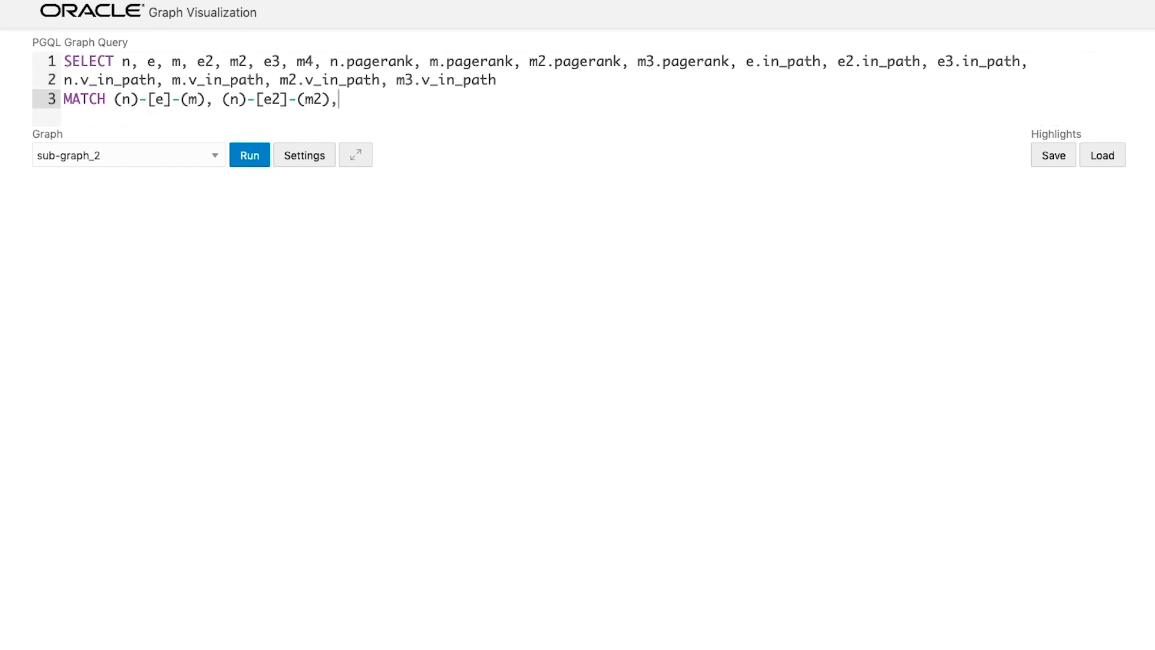
pyautogui.write('(m2)-[e3]-(m3)')
# - Finish the MATCH clause with (m2)-[e3]-(m3) and add the WHERE filters on e.in_path, differing edges, m2.v_in_path, OUT_DEGREE(m2) < 10 and m3.v_in_path
pyautogui.press('Return')
pyautogui.write('WHERE e.')
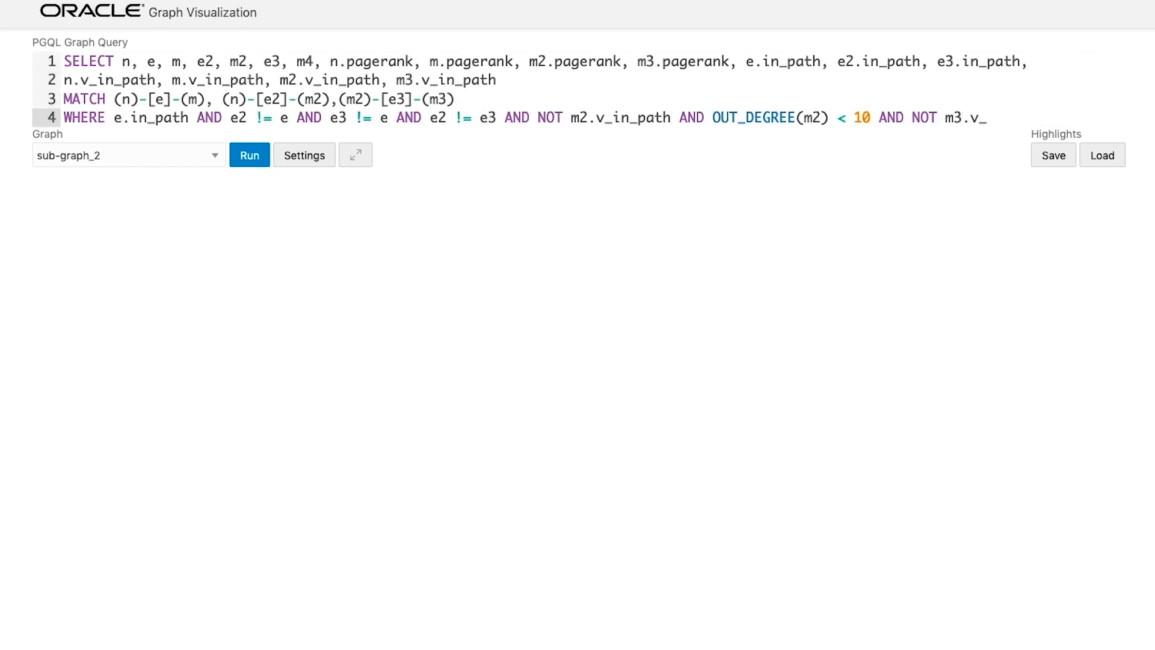
pyautogui.write('in_path')
# - Add ORDER BY n.pagerank ASC, m2.pagerank ASC LIMIT 500 and run the query
pyautogui.press('Return')
pyautogui.write('ORDER BY n.pagerank ASC, m2.pagerank ASC LIMIT 500')
pyautogui.click(250, 174)
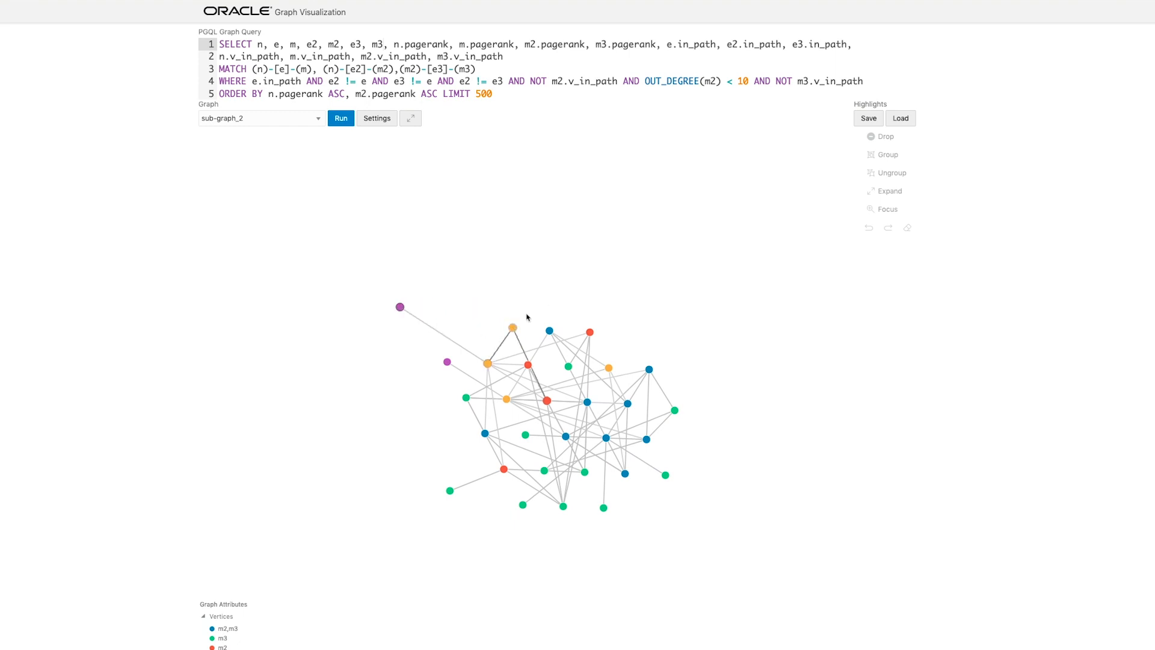
# - Move the upper red m2 vertex outward, box-select vertices in the lower-right part of the graph, and clear the selection
pyautogui.moveTo(599, 332); pyautogui.dragTo(703, 307)
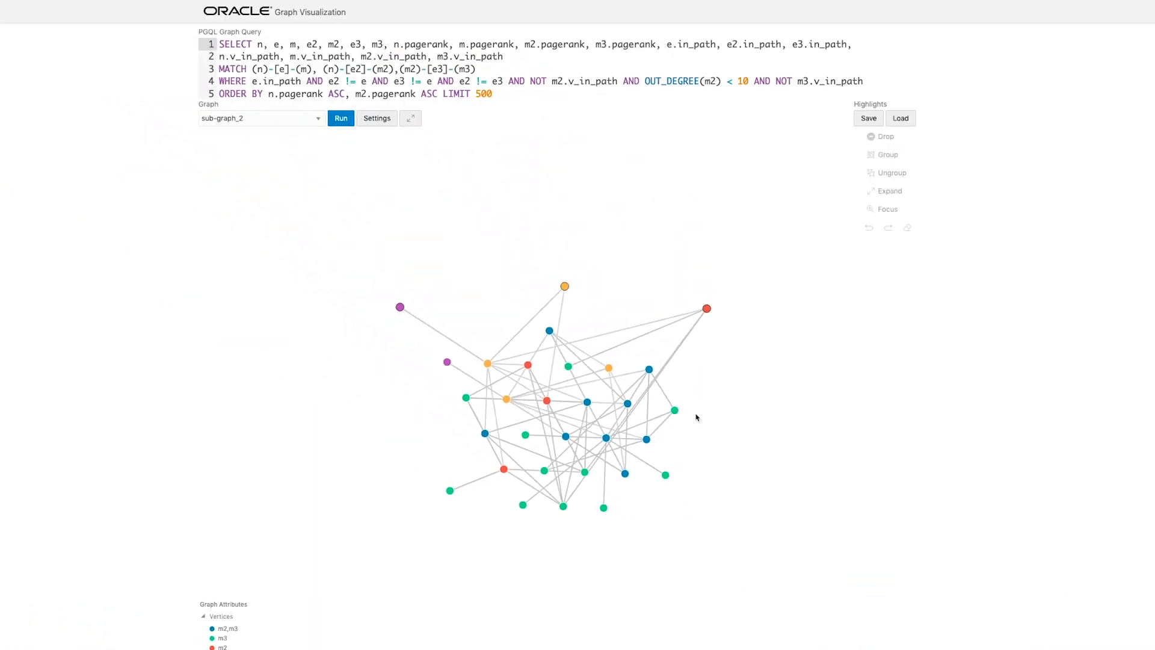
pyautogui.moveTo(721, 374); pyautogui.dragTo(626, 447)
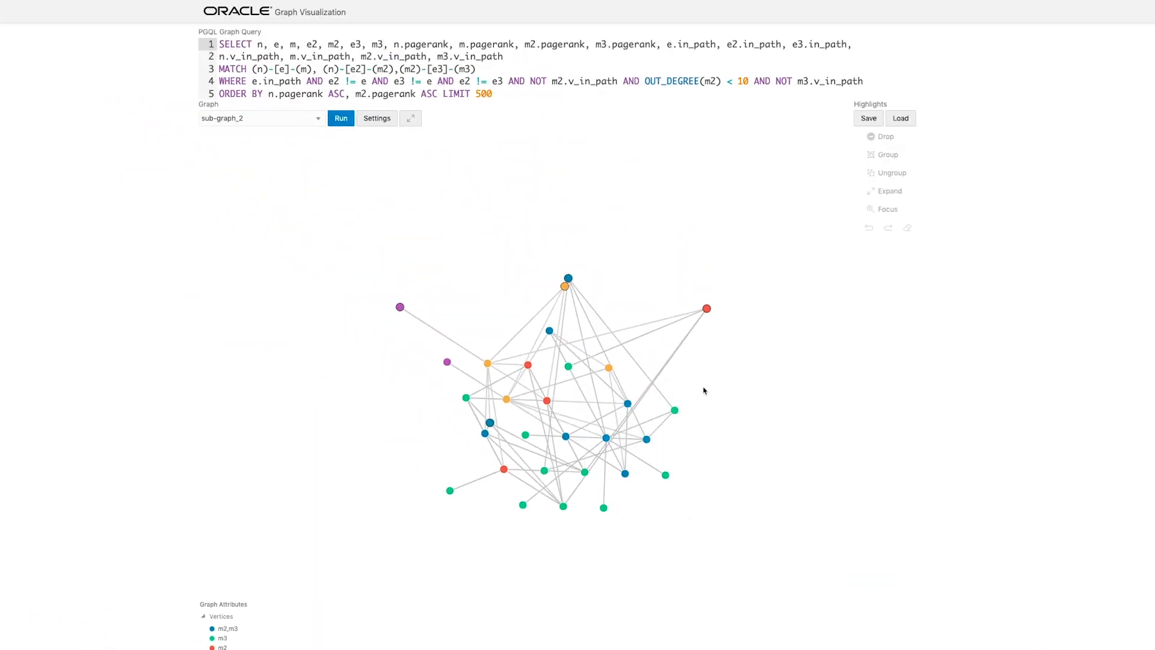
pyautogui.moveTo(714, 380); pyautogui.dragTo(579, 514)
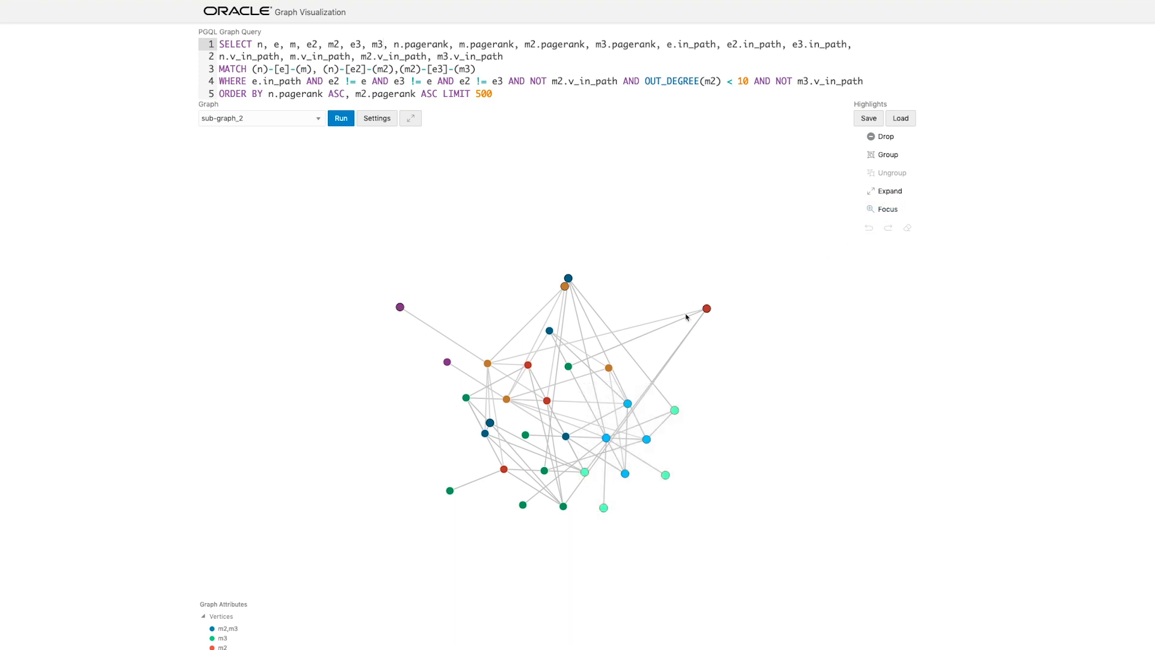
pyautogui.click(701, 448)
# - Switch the graph to move/zoom mode, examine its vertices and edges up close, and fit the whole graph to the display area
pyautogui.scroll(-1, 845, 625)
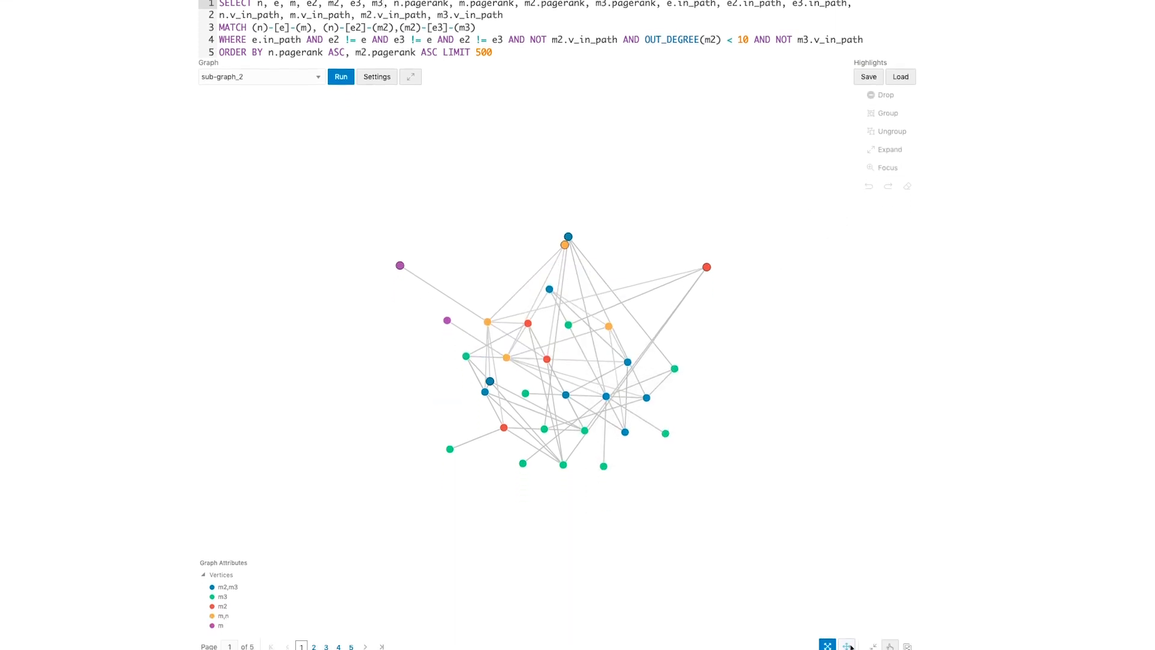
pyautogui.click(850, 634)
pyautogui.scroll(5, 578, 343)
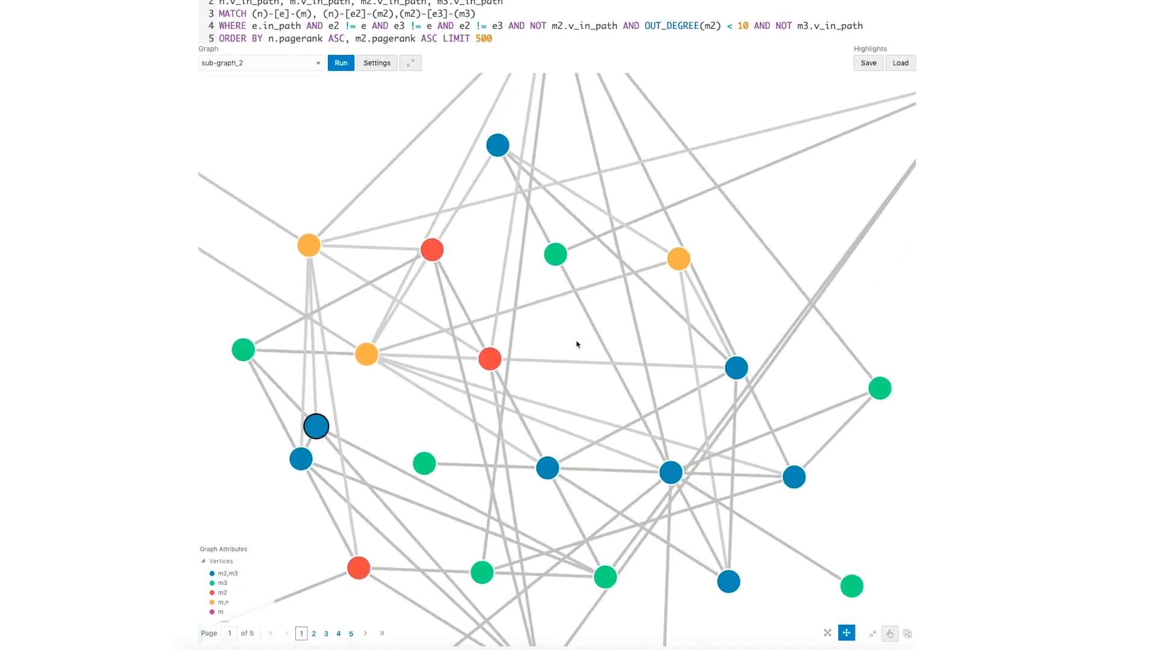
pyautogui.scroll(-3, 576, 344)
pyautogui.scroll(5, 572, 343)
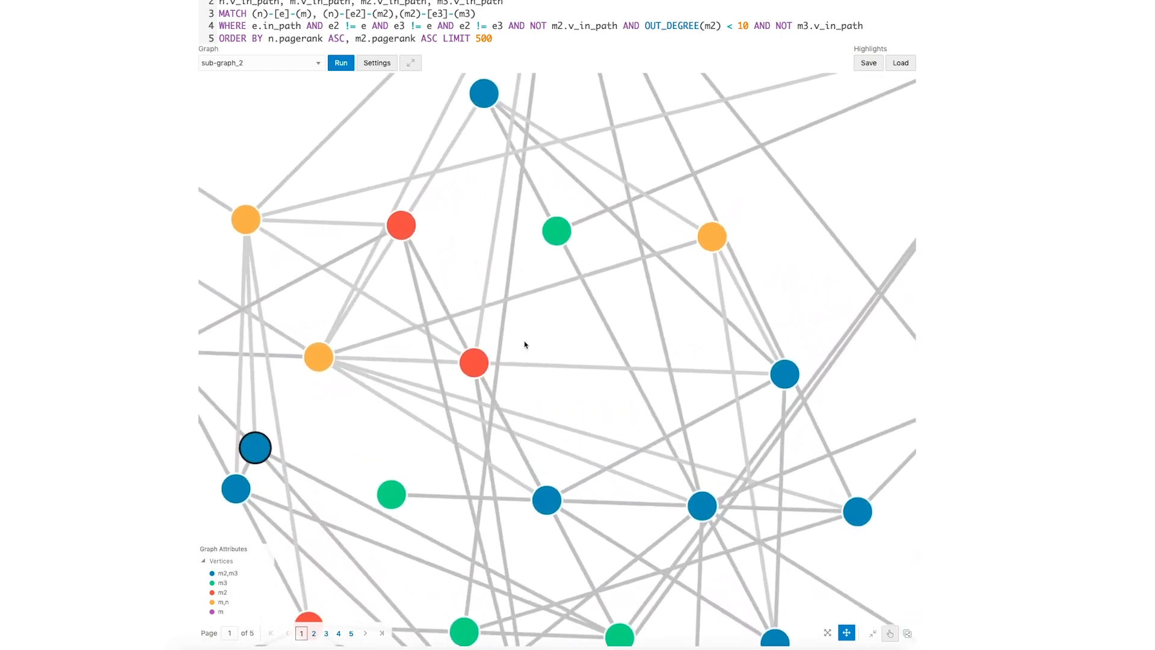
pyautogui.moveTo(525, 344); pyautogui.dragTo(865, 349)
pyautogui.moveTo(705, 290); pyautogui.dragTo(619, 509)
pyautogui.scroll(-4, 619, 508)
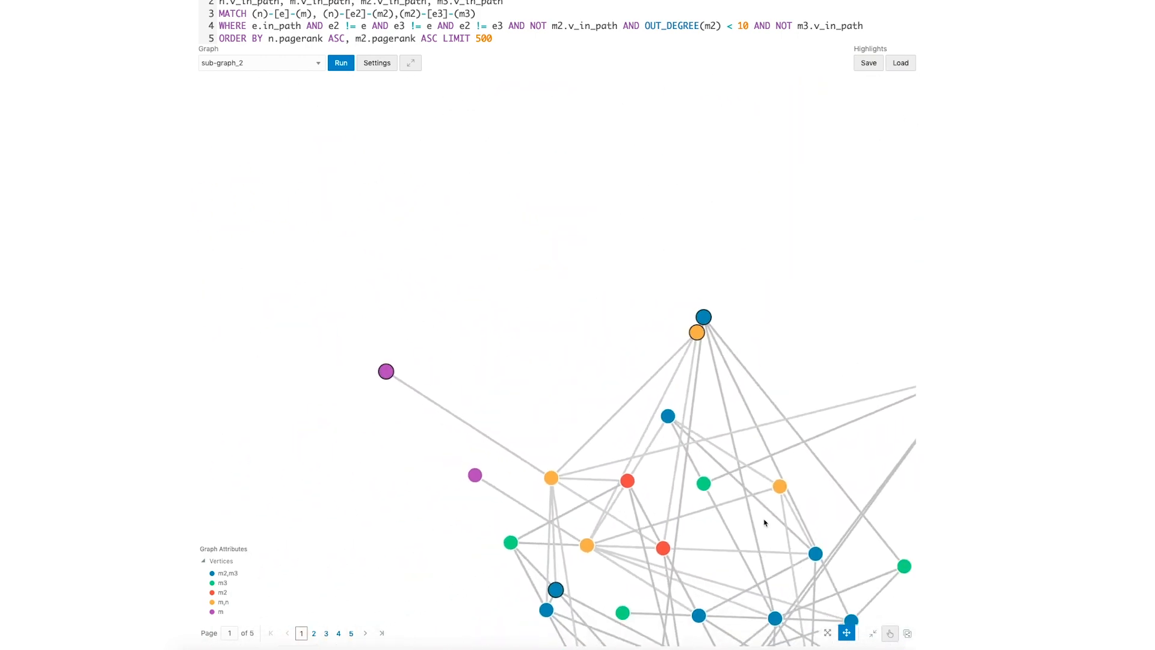
pyautogui.moveTo(764, 521); pyautogui.dragTo(568, 328)
pyautogui.scroll(5, 523, 381)
pyautogui.moveTo(524, 380); pyautogui.dragTo(890, 558)
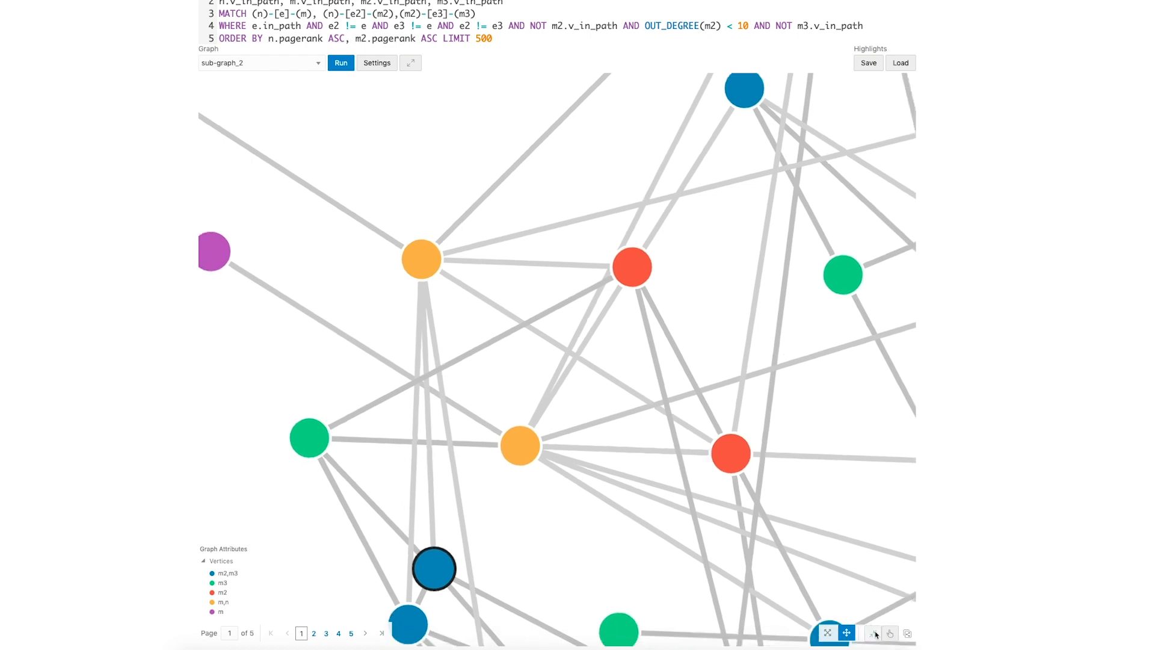
pyautogui.click(873, 633)
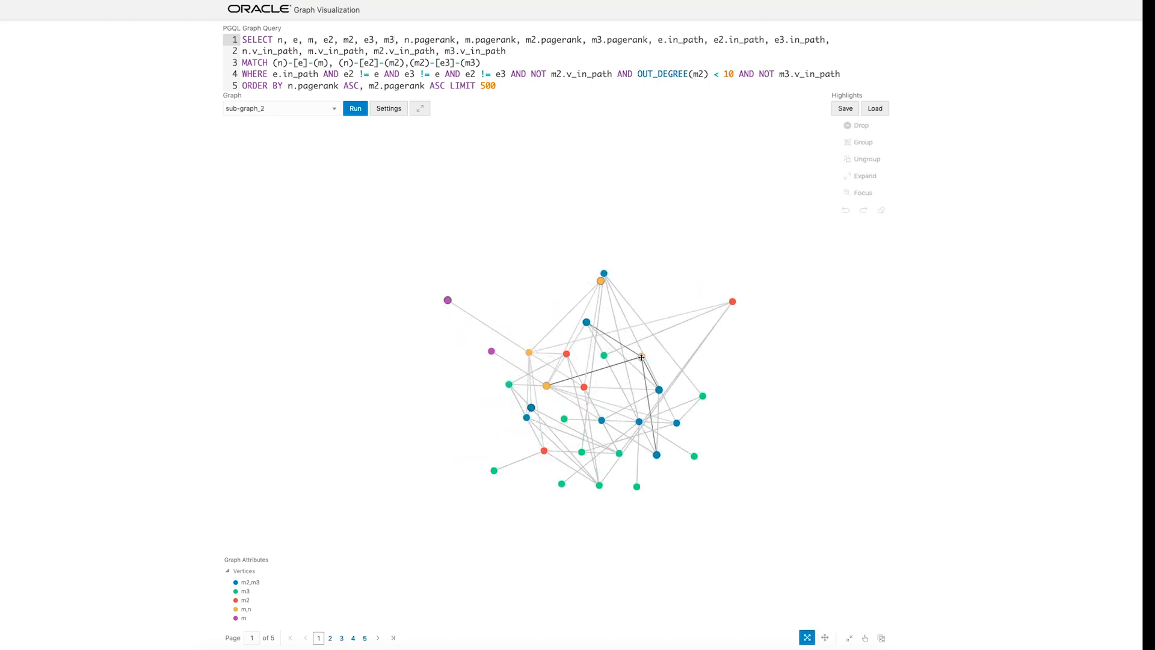
# - Open the details of the MERREE vertex and drop it from the graph
pyautogui.rightClick(641, 357)
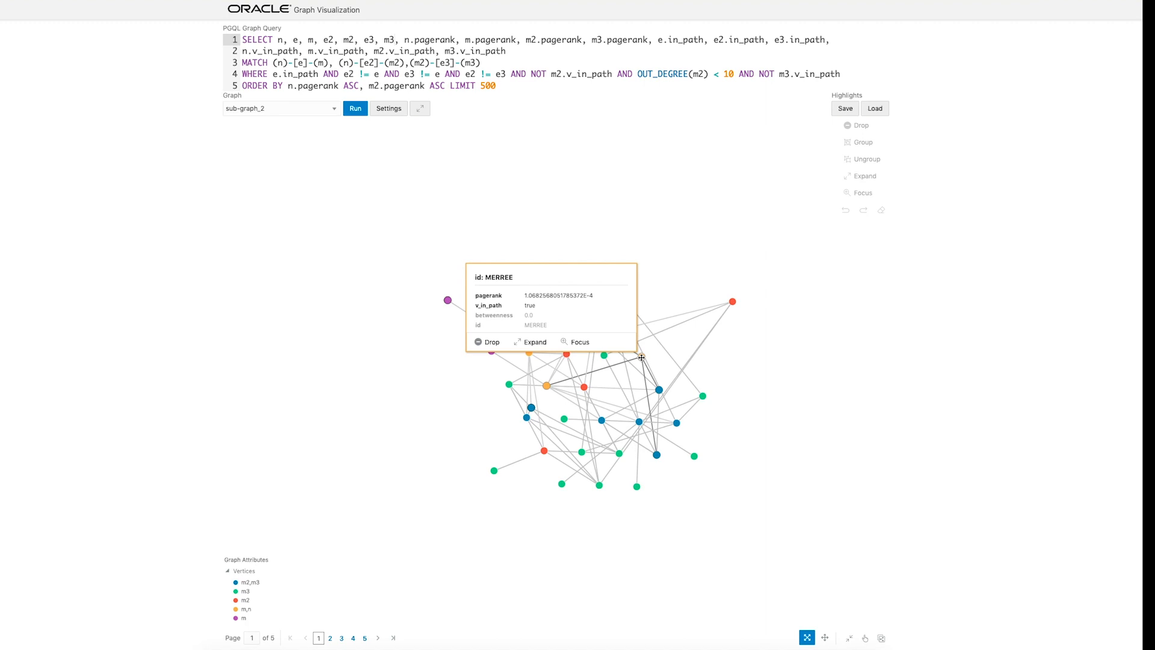
pyautogui.click(491, 347)
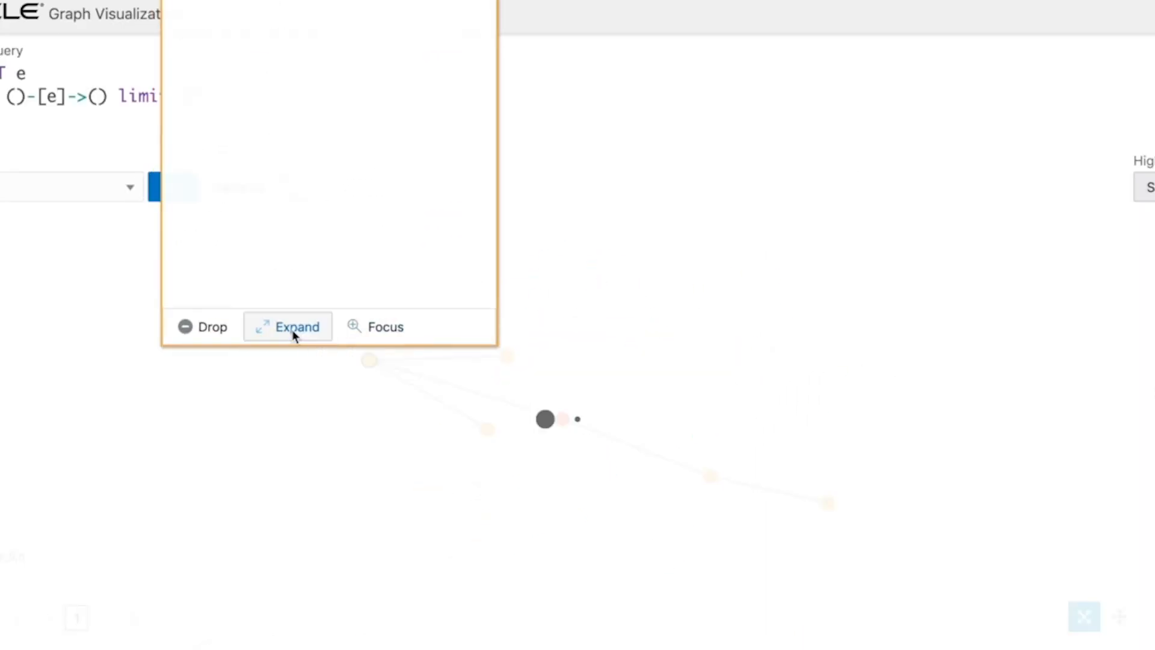
# - Expand the leftmost orange vertex and focus the graph on the orange device vertex with the LINE-149 configuration
pyautogui.click(294, 327)
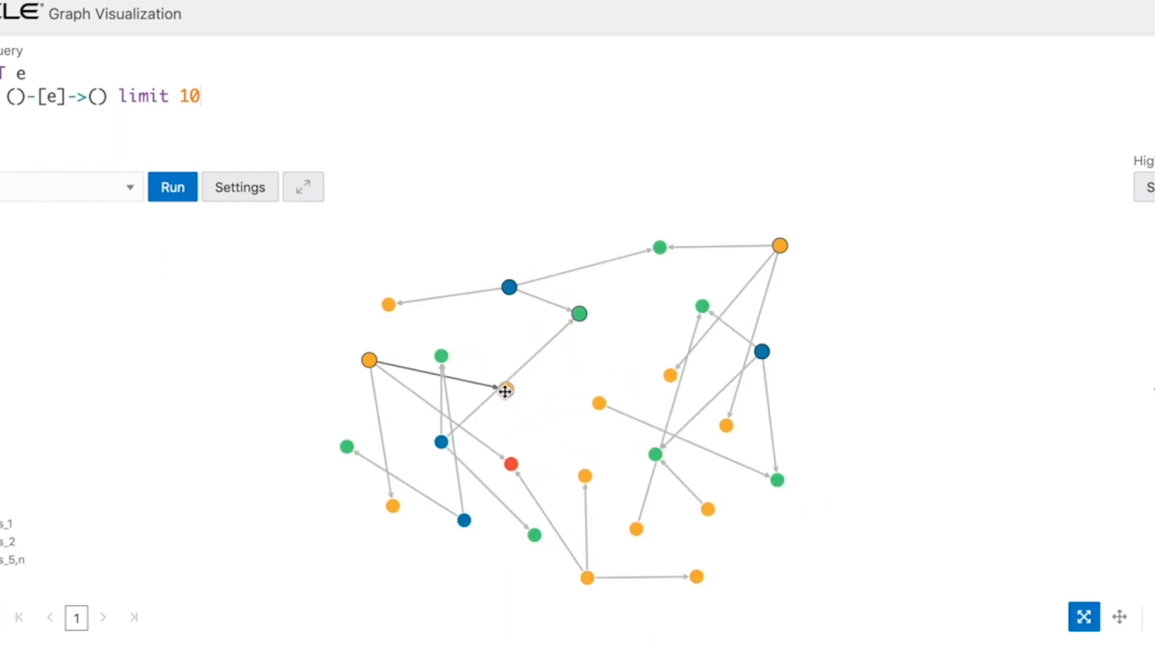
pyautogui.click(505, 391)
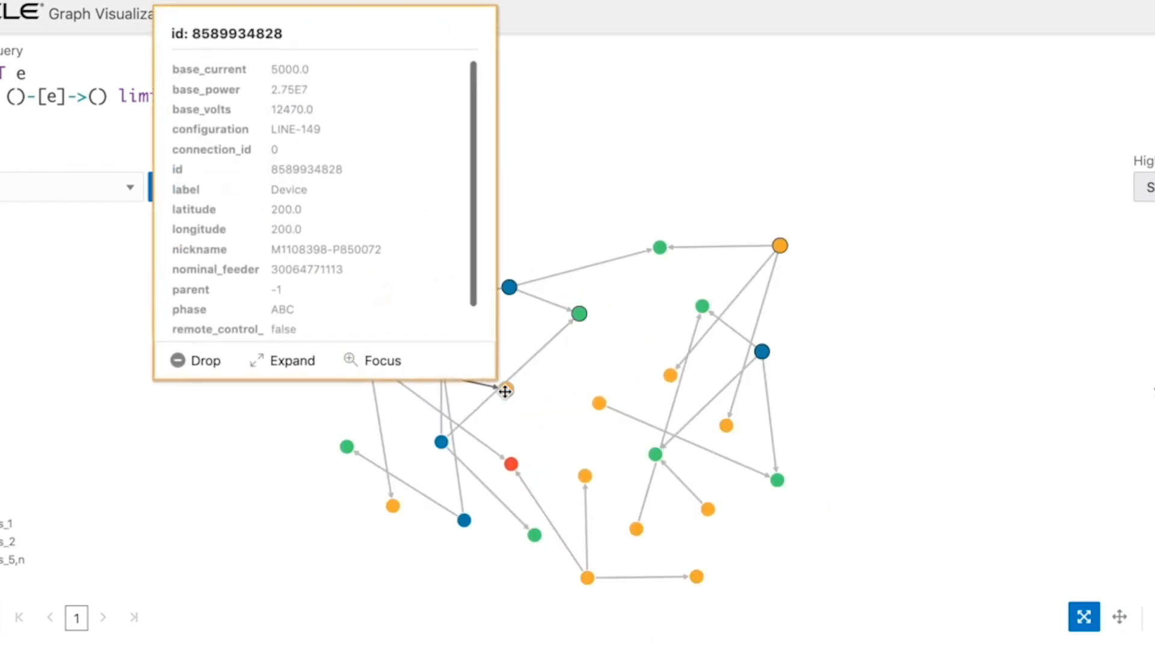
pyautogui.click(367, 357)
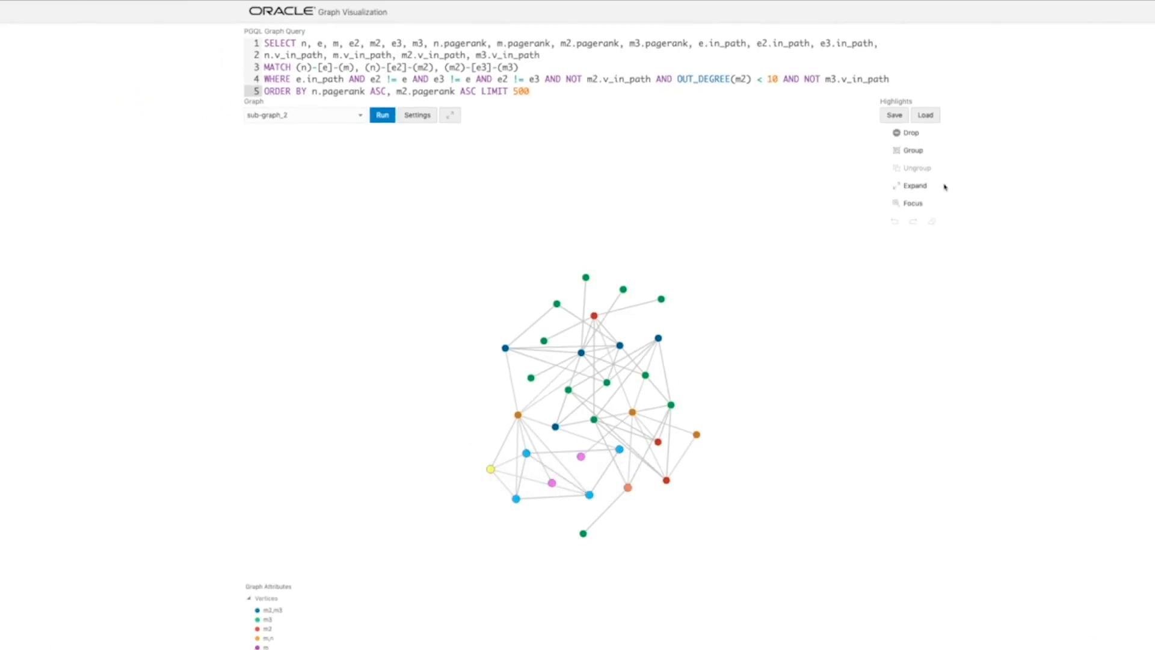
# - Group the selected vertices in the lower part of the sub-graph_2 graph
pyautogui.click(912, 149)
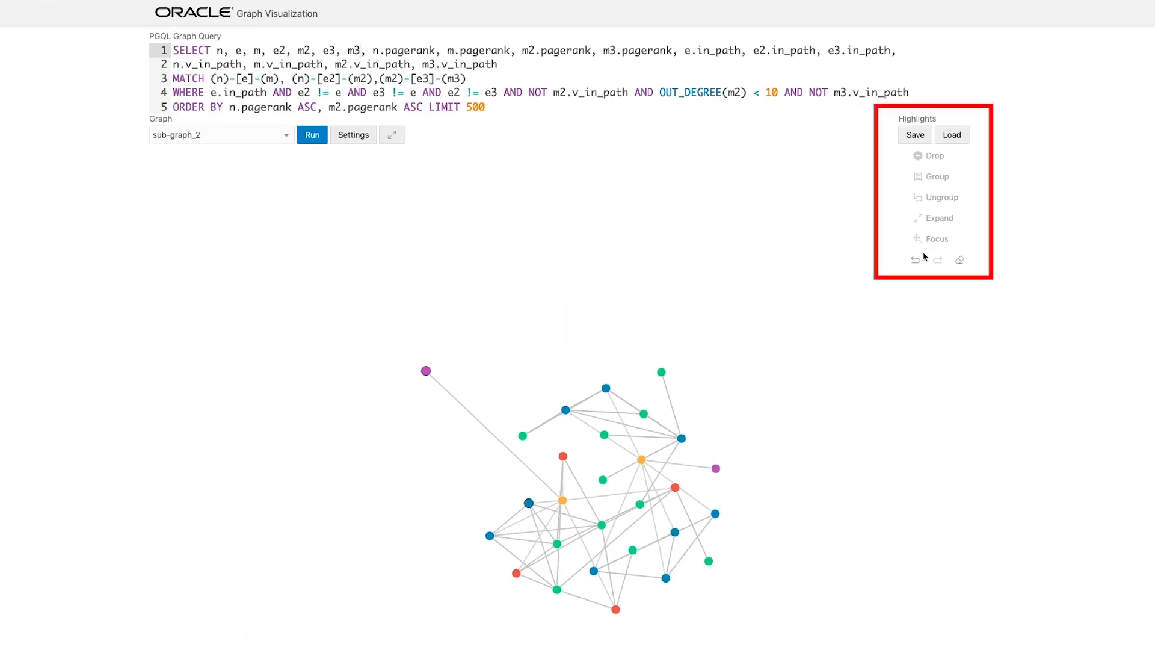
# - Undo and redo the last graph change, and reset the graph to its original state
pyautogui.click(916, 260)
pyautogui.click(936, 261)
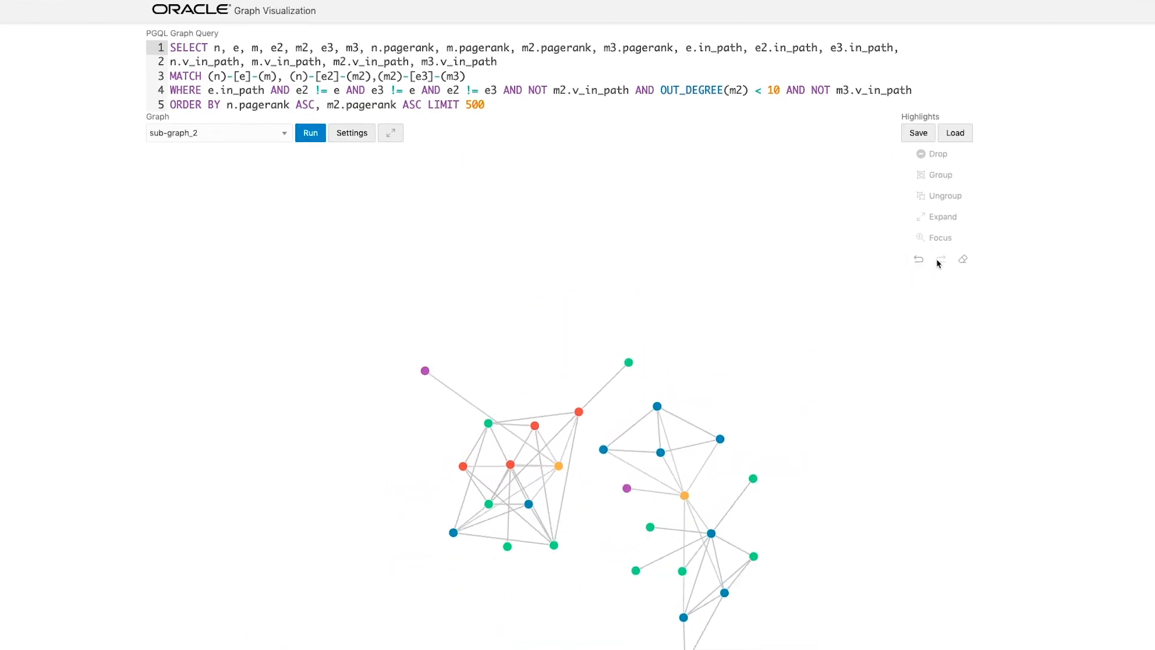
pyautogui.click(960, 261)
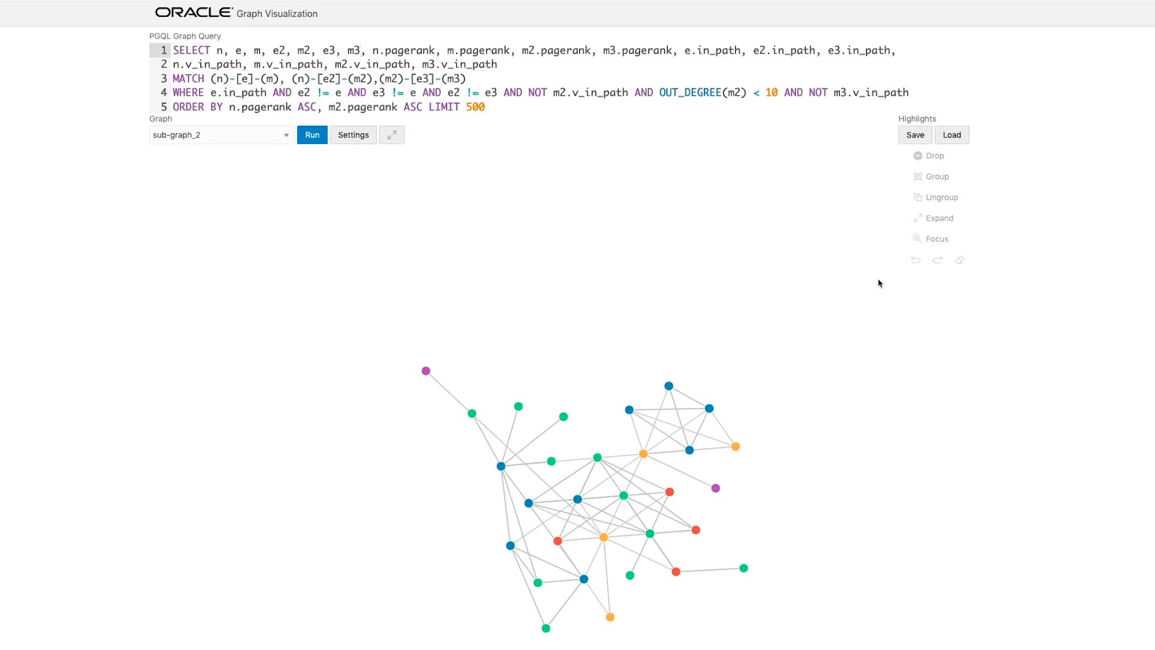
# - Rerun the query and set the Number of Hops to 3 in the general settings
pyautogui.click(326, 136)
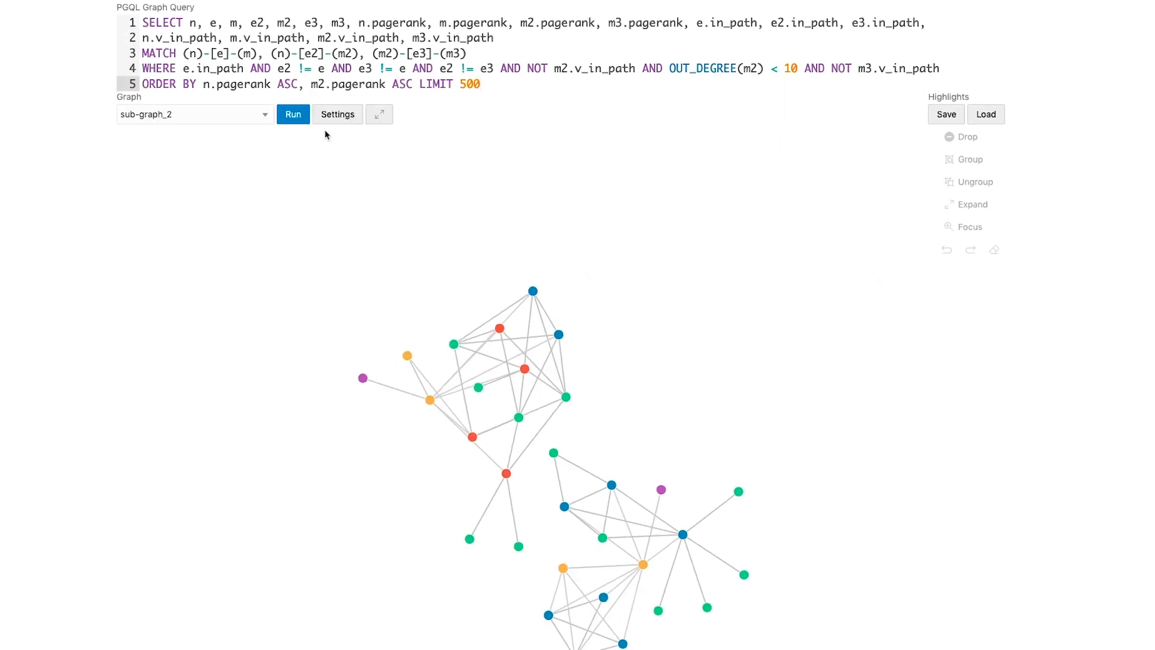
pyautogui.click(350, 136)
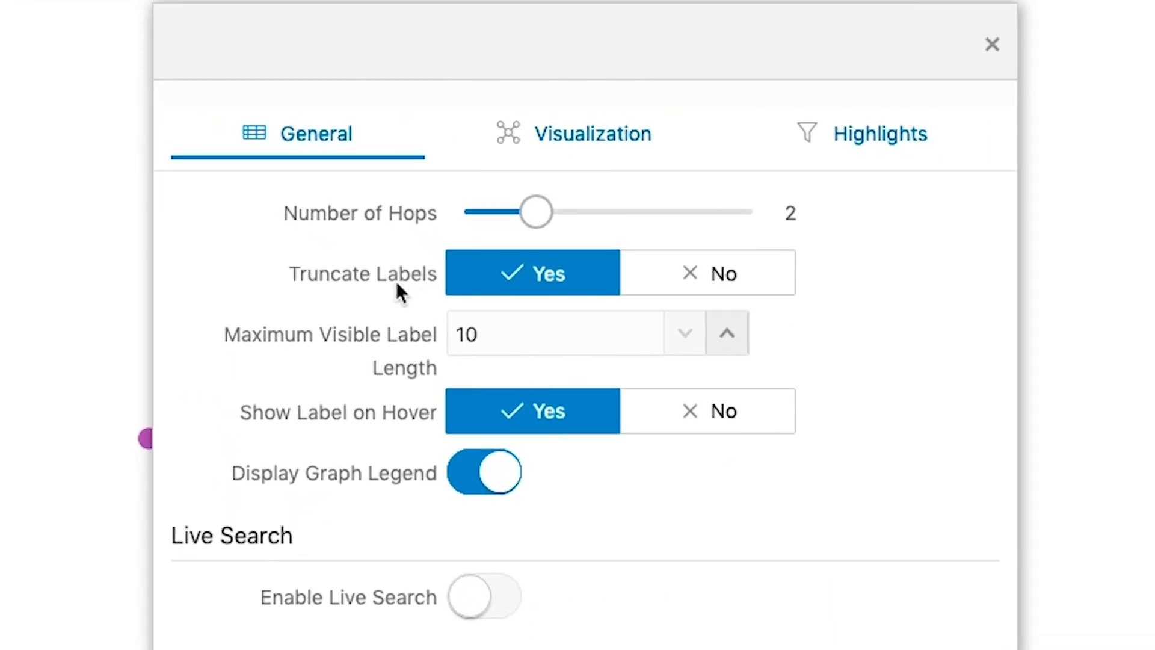
pyautogui.moveTo(552, 211); pyautogui.dragTo(608, 212)
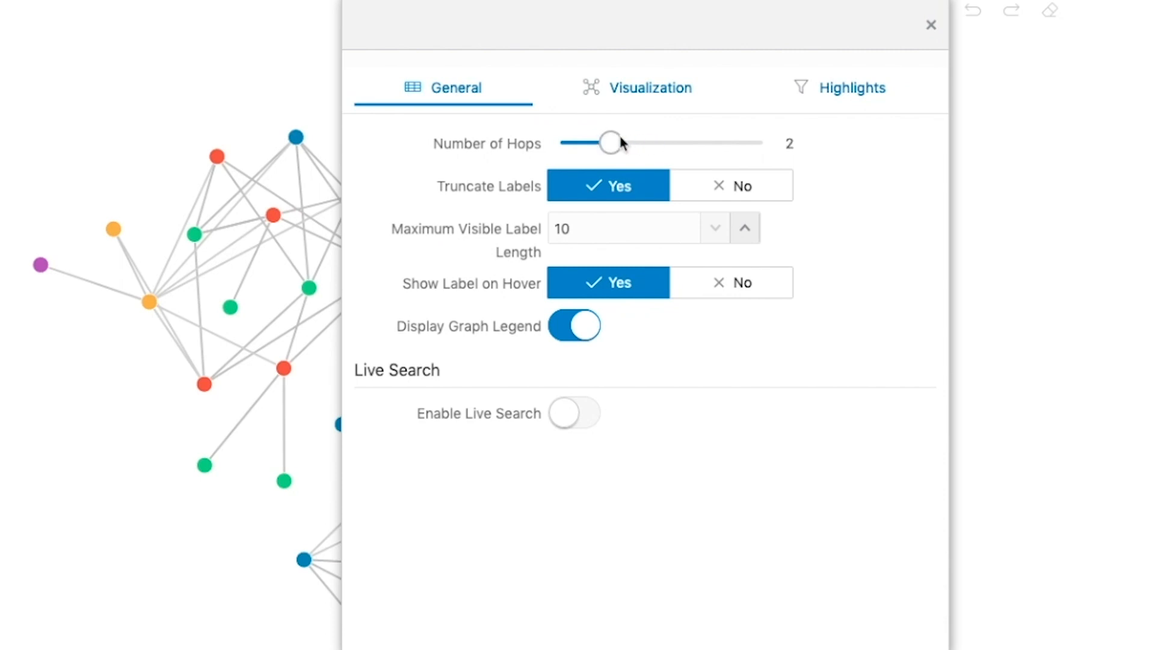
pyautogui.moveTo(615, 145); pyautogui.dragTo(640, 145)
# - Turn Truncate Labels off and on again, and raise the Maximum Visible Label Length to 17 and return it to 10
pyautogui.click(761, 195)
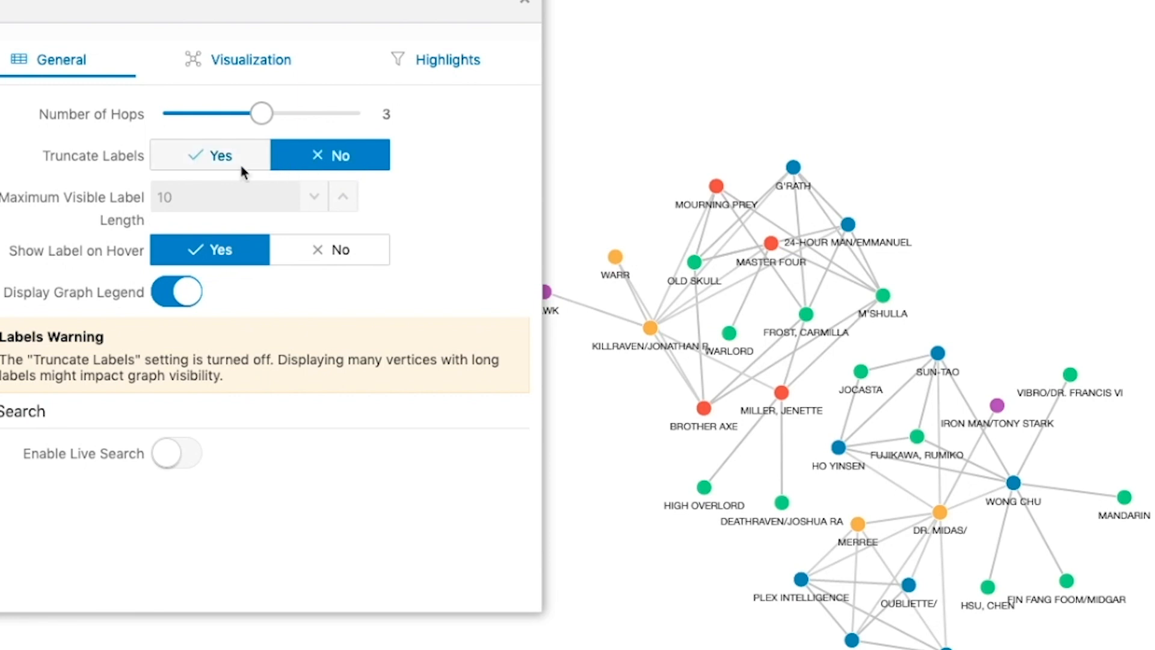
pyautogui.click(221, 157)
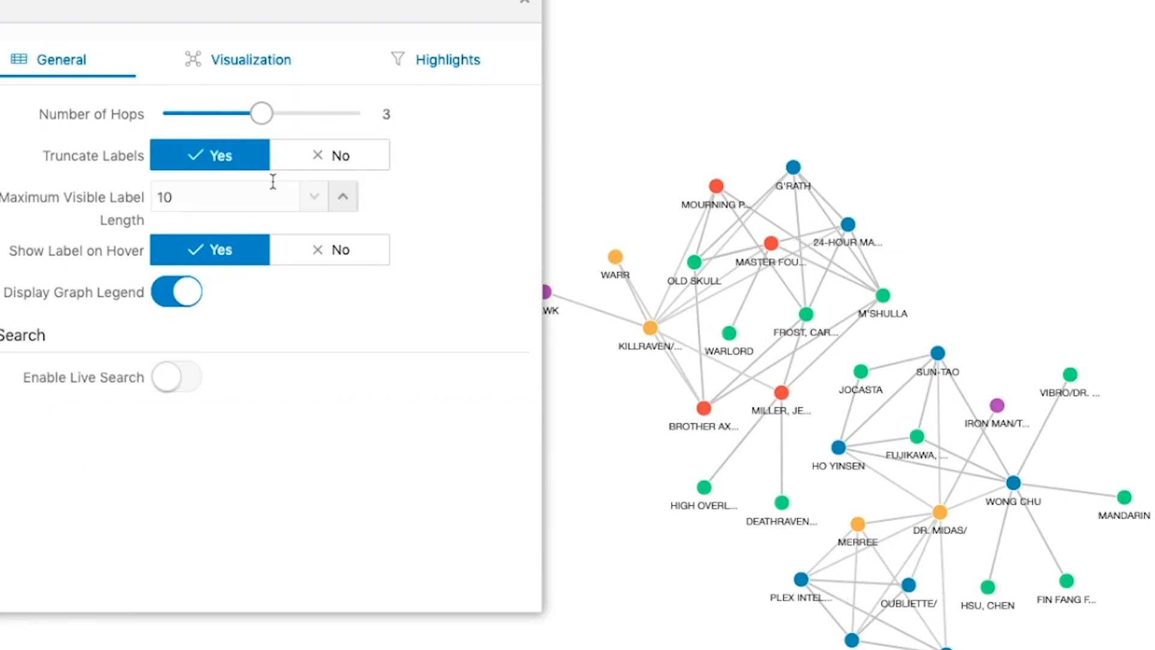
pyautogui.click(344, 198)
pyautogui.click(343, 198)
pyautogui.click(344, 198)
pyautogui.click(344, 198)
pyautogui.click(343, 198)
pyautogui.click(344, 197)
pyautogui.click(343, 198)
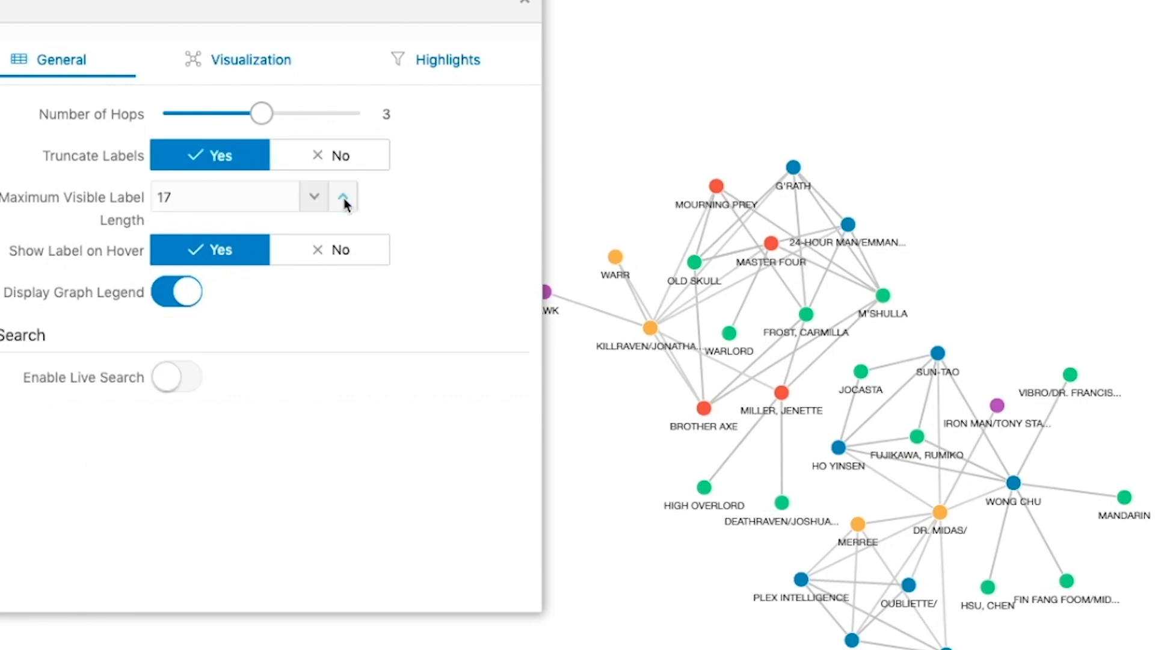
pyautogui.click(303, 198)
pyautogui.click(303, 199)
pyautogui.click(303, 199)
pyautogui.click(302, 198)
pyautogui.click(302, 198)
pyautogui.click(302, 198)
pyautogui.click(303, 198)
# - Turn Show Label on Hover off and back on, and disable Display Graph Legend
pyautogui.click(354, 256)
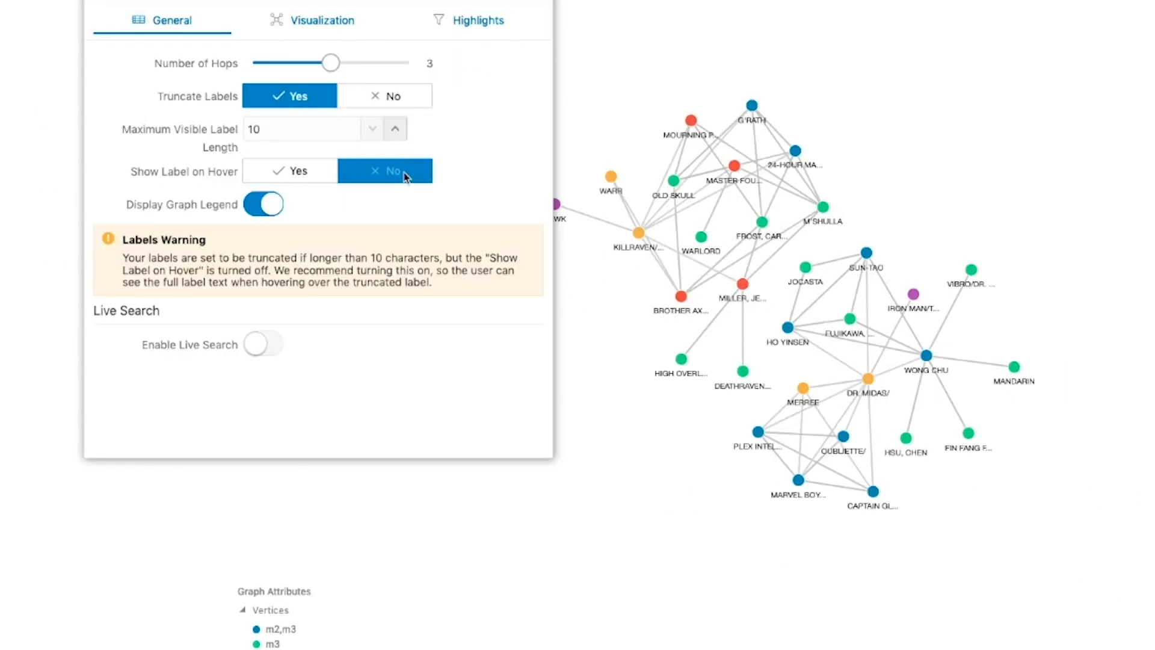
pyautogui.click(320, 175)
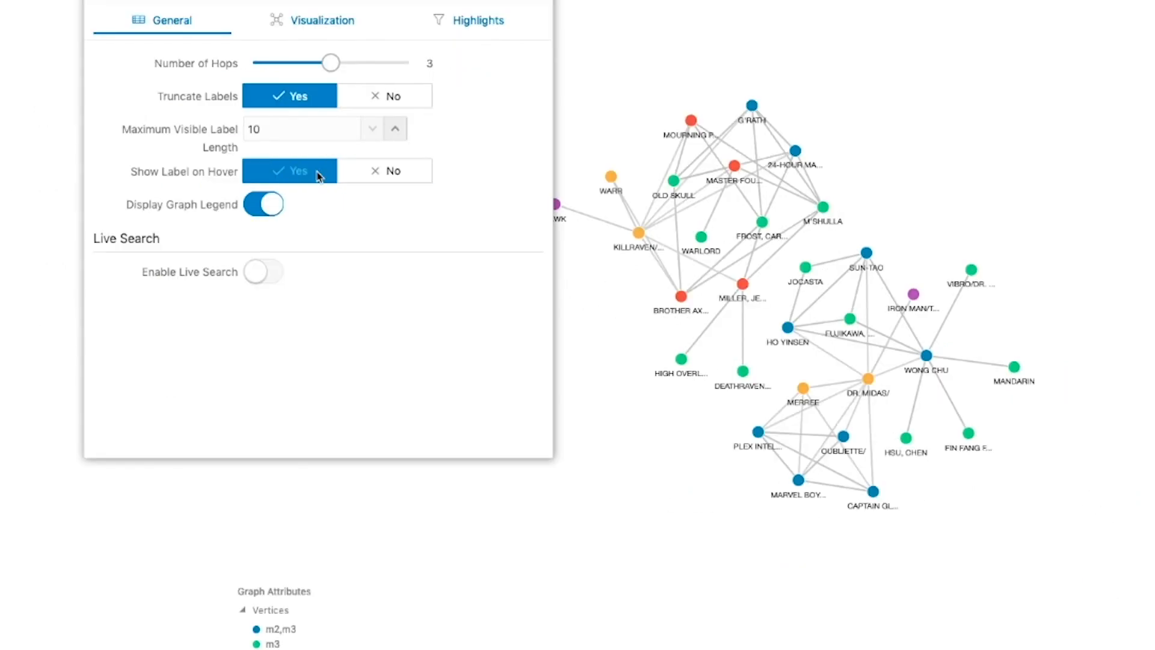
pyautogui.click(266, 204)
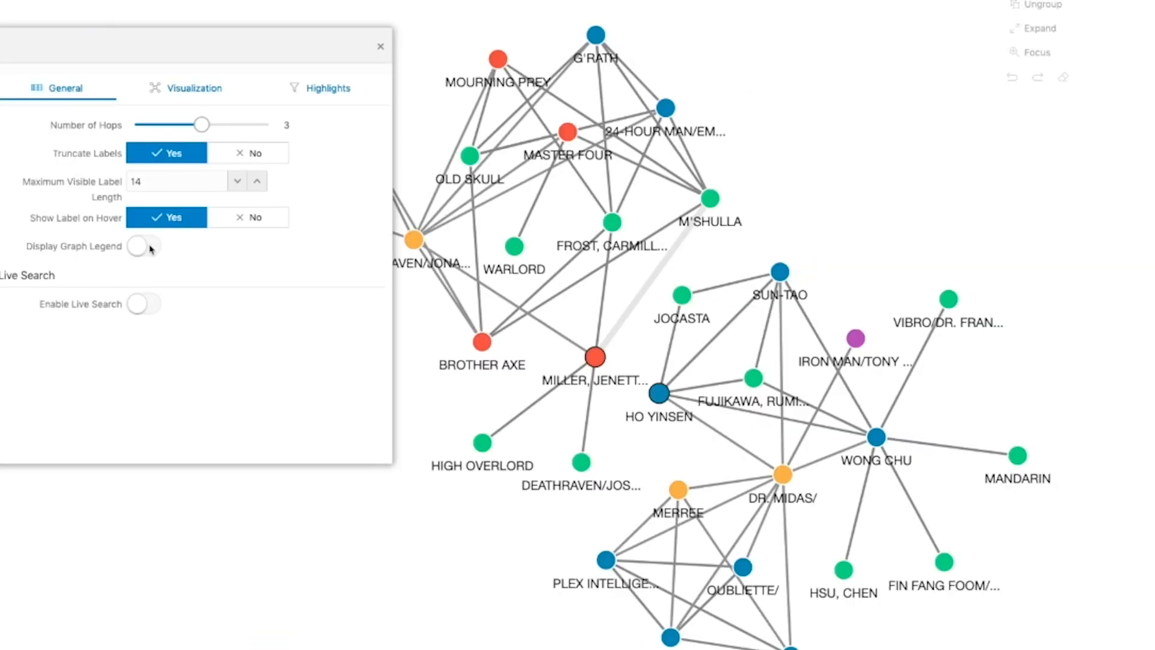
# - Open the visualization settings and switch the theme to Dark and back to Light
pyautogui.click(180, 90)
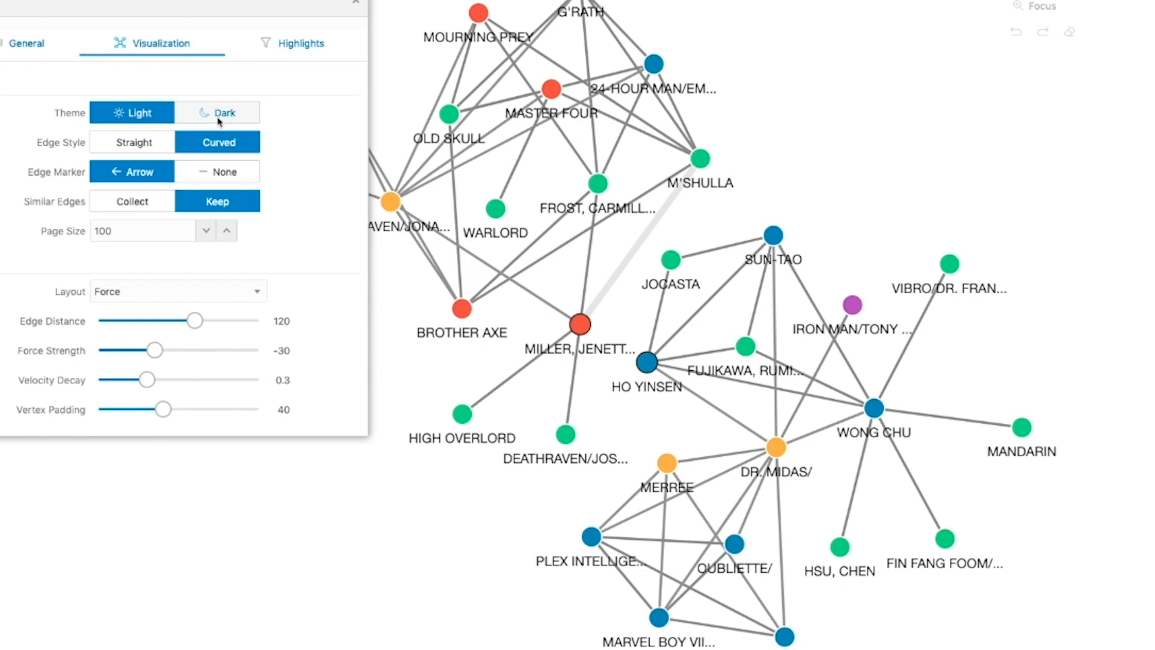
pyautogui.click(220, 120)
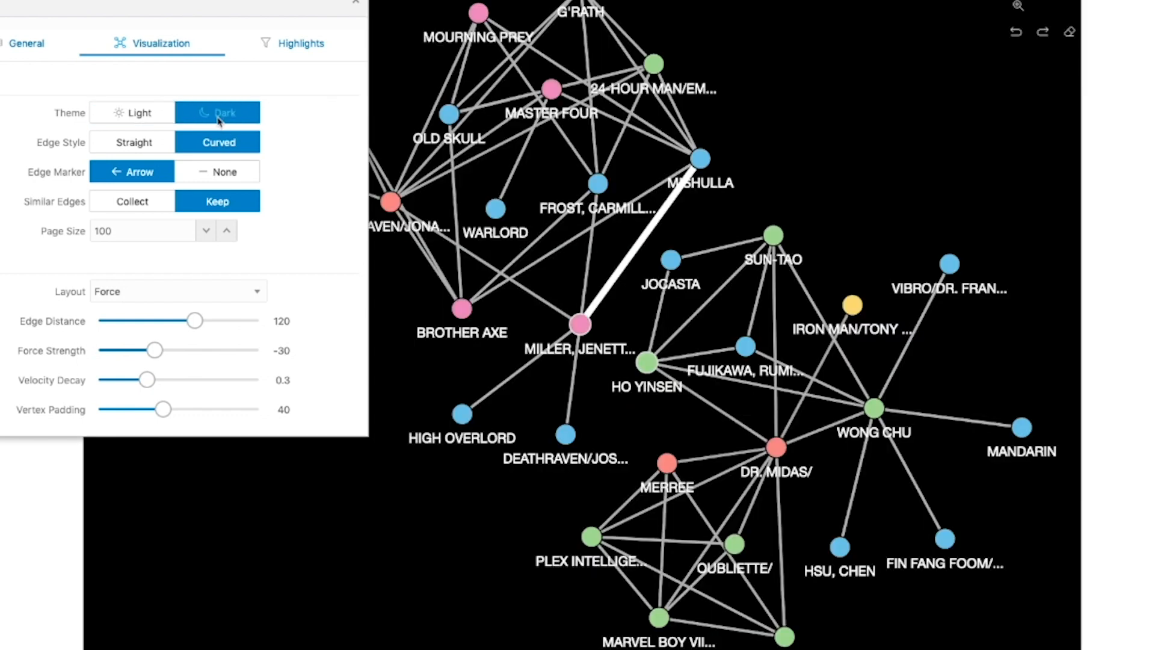
pyautogui.click(140, 113)
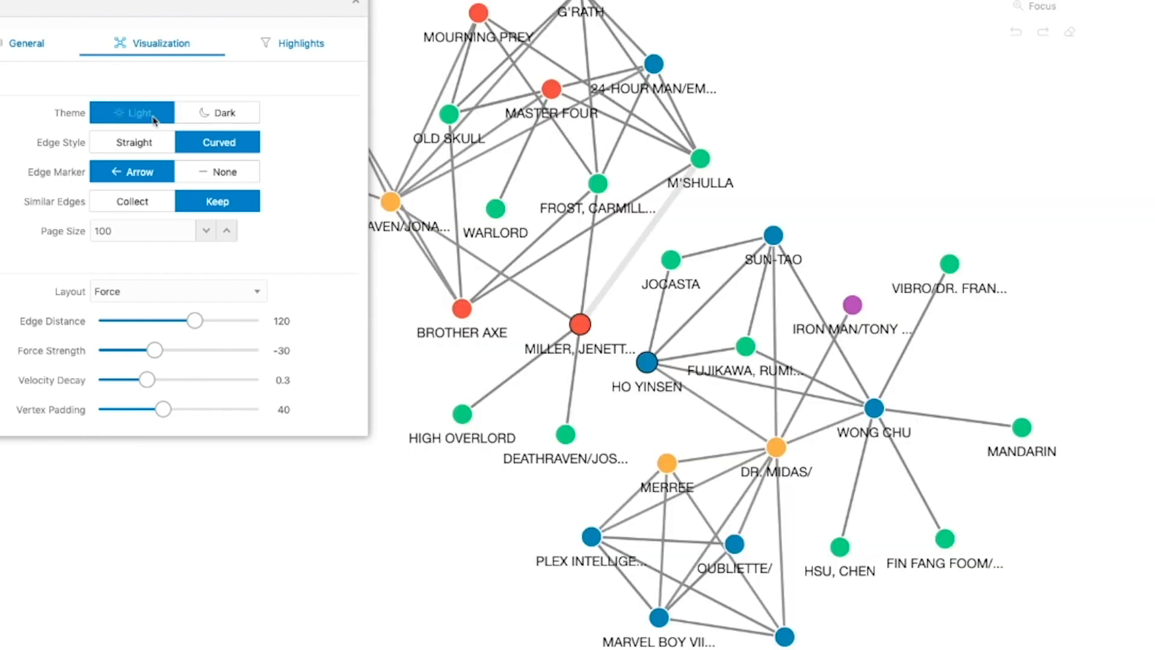
# - Try the Straight edge style and Collect for similar edges, and switch the Edge Marker to Arrow and back to None
pyautogui.click(134, 144)
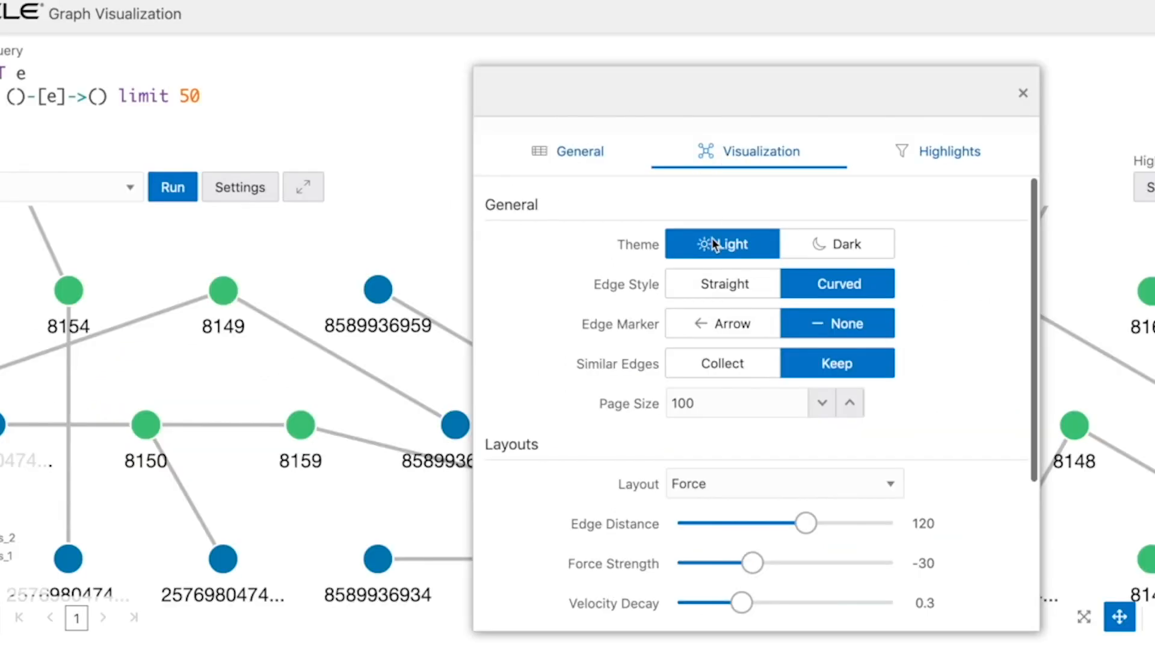
pyautogui.click(706, 324)
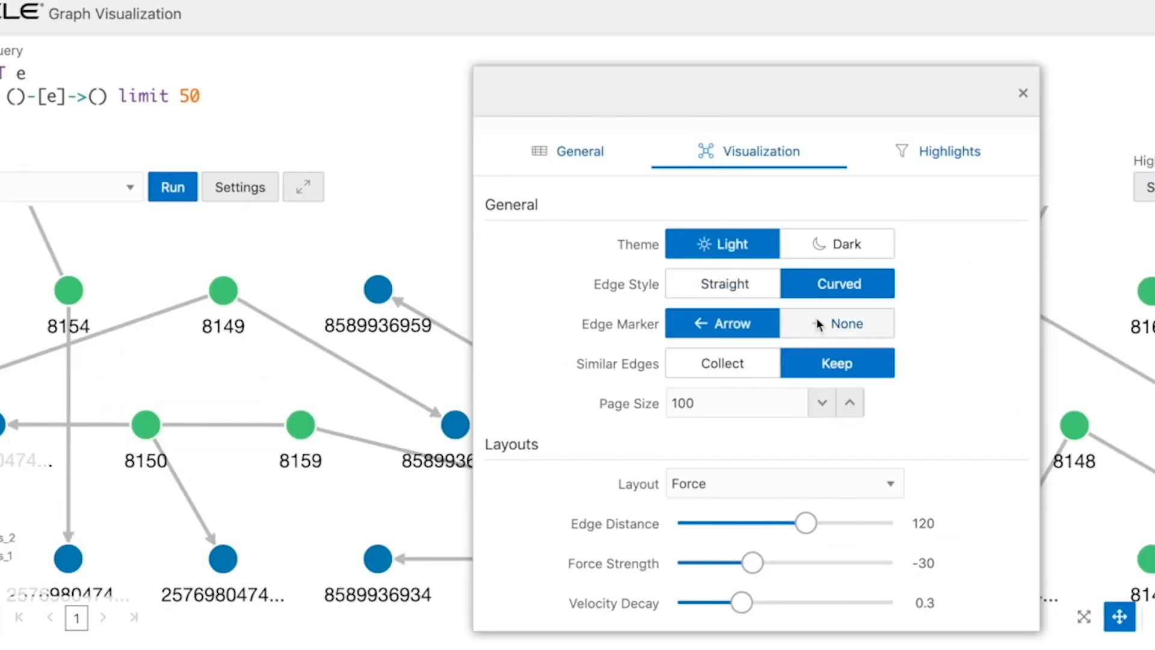
pyautogui.click(817, 319)
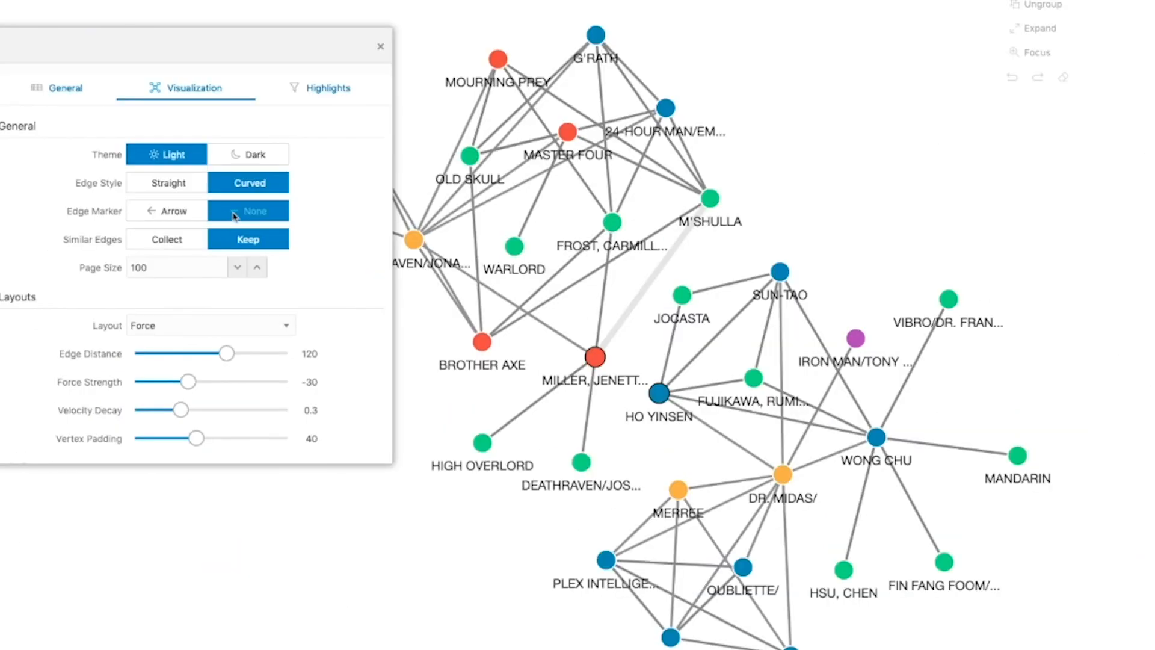
pyautogui.click(157, 242)
# - Raise the Page Size to 260, and enter 500 as its final value
pyautogui.click(258, 270)
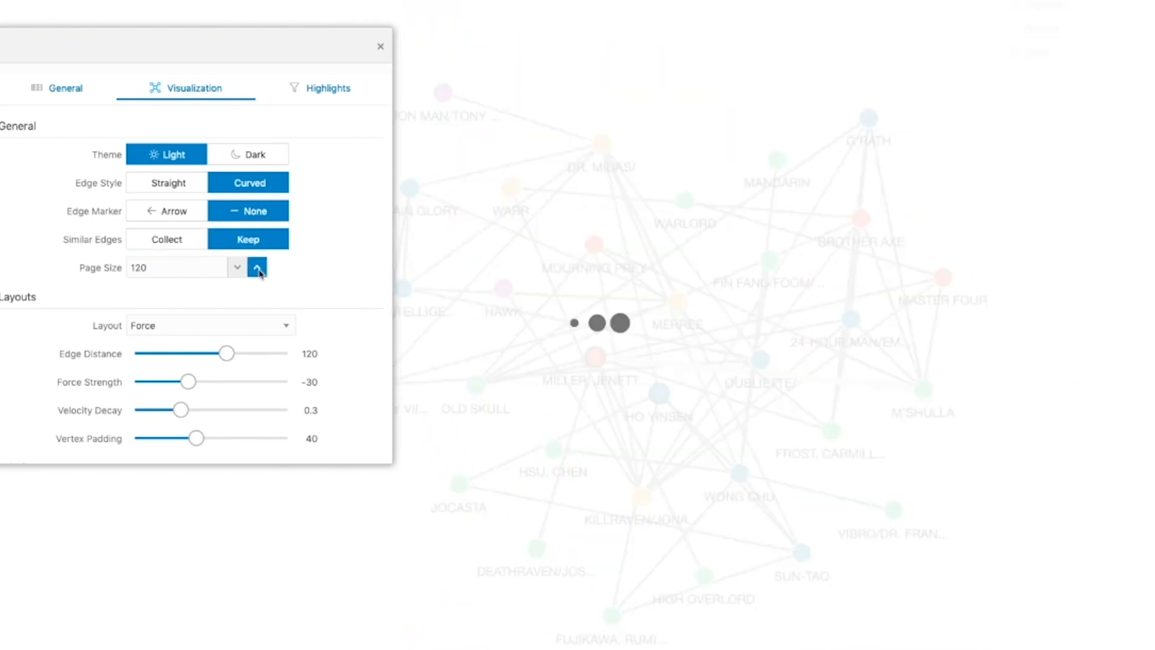
pyautogui.click(258, 271)
pyautogui.click(259, 271)
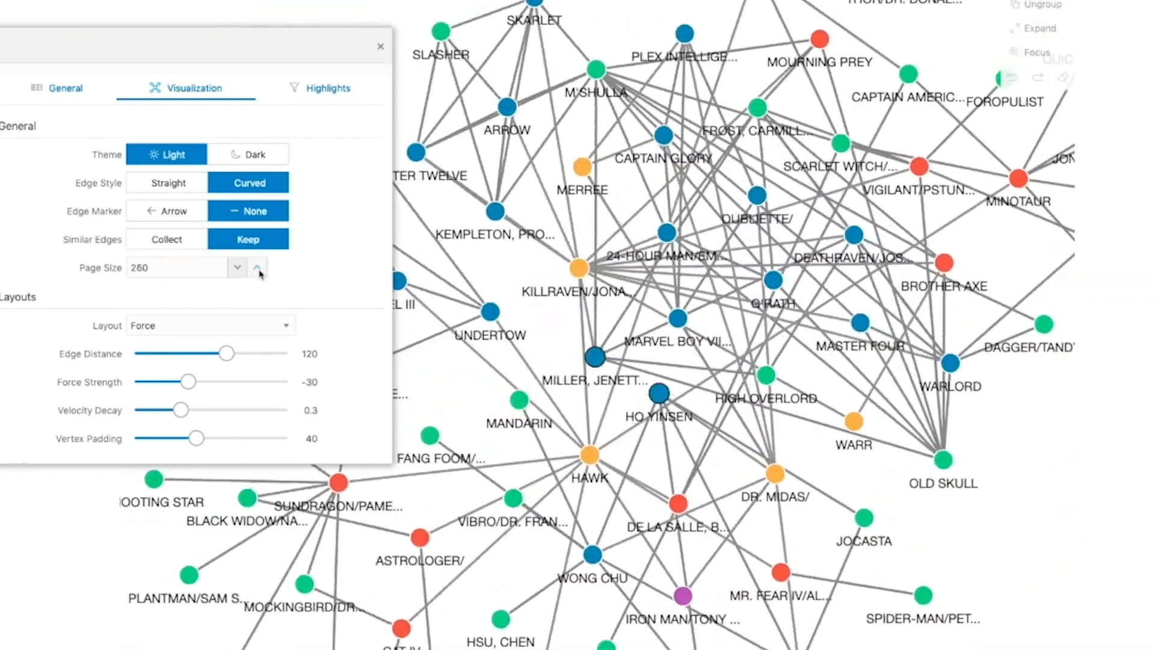
pyautogui.doubleClick(180, 267)
pyautogui.write('500')
pyautogui.press('Return')
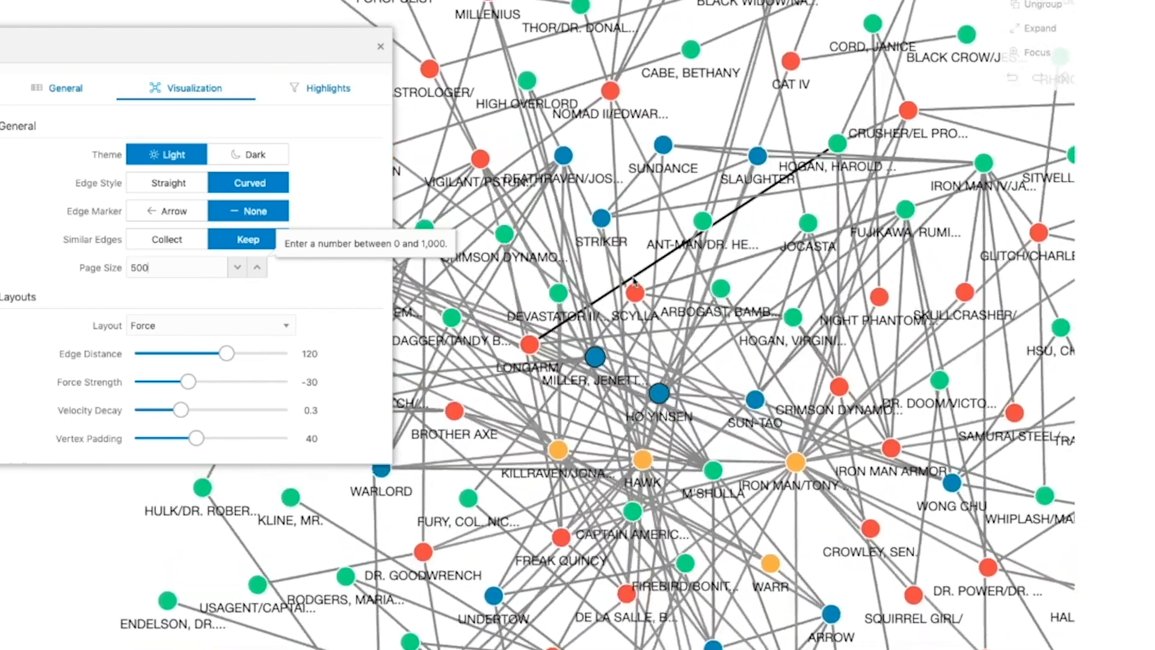
# - Apply the Random layout and the Grid layout to the graph, and increase the number of grid rows
pyautogui.click(245, 329)
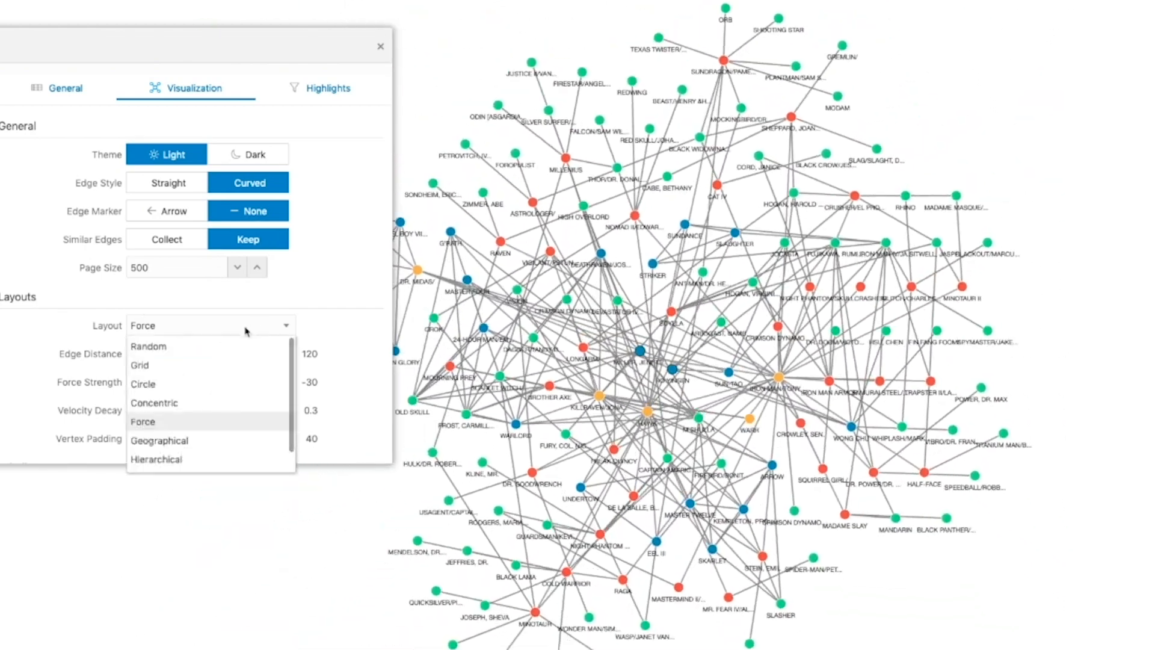
pyautogui.click(149, 346)
pyautogui.click(192, 325)
pyautogui.click(140, 365)
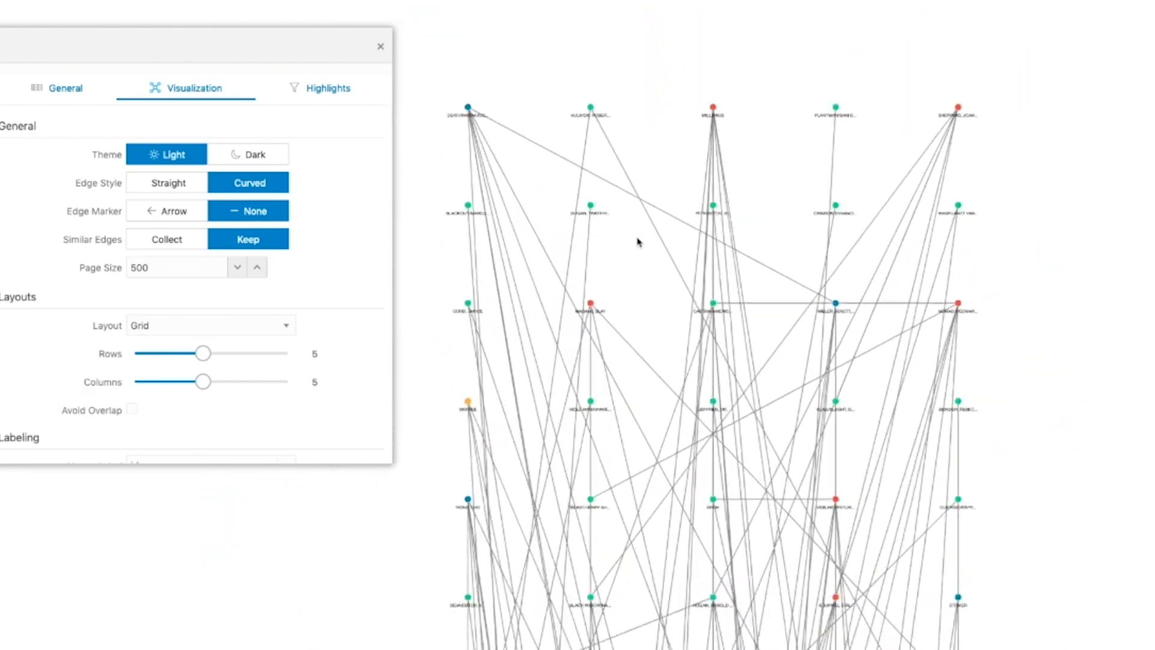
pyautogui.moveTo(203, 353); pyautogui.dragTo(237, 355)
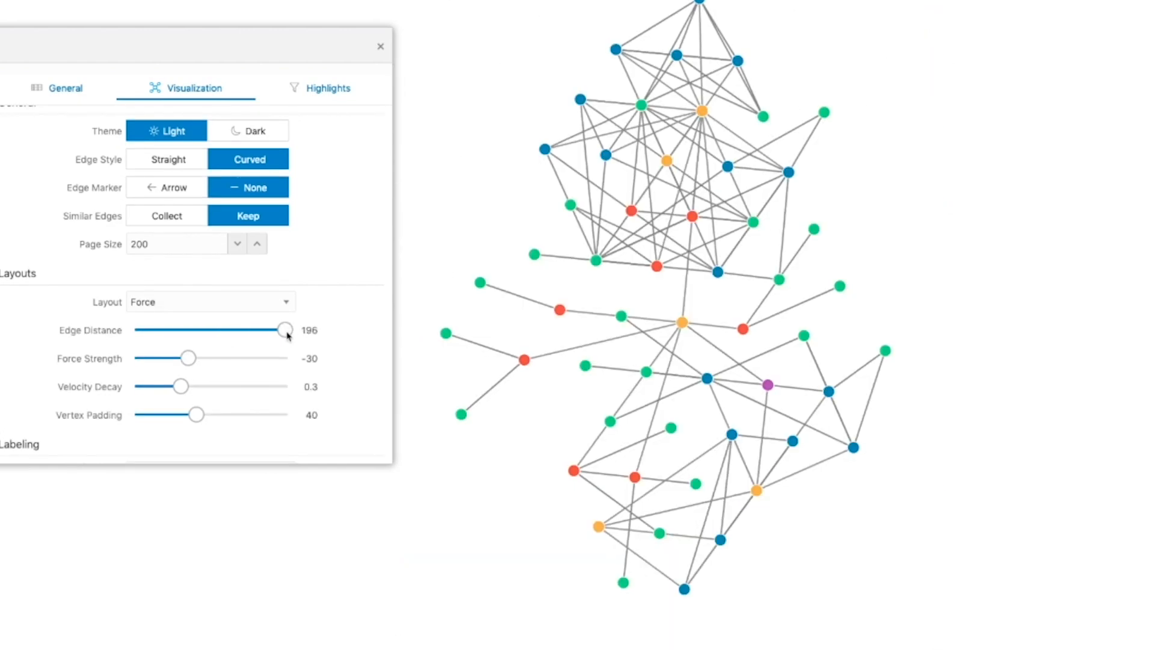
# - Adjust the Force layout to Edge Distance 58, Force Strength 59, Velocity Decay 1 and Vertex Padding 68
pyautogui.moveTo(287, 333); pyautogui.dragTo(179, 333)
pyautogui.moveTo(189, 358); pyautogui.dragTo(257, 359)
pyautogui.moveTo(181, 387); pyautogui.dragTo(289, 387)
pyautogui.moveTo(196, 414); pyautogui.dragTo(238, 415)
# - Label the vertices by id, switch the Vertex Label to betweenness, and finally set it to pagerank
pyautogui.scroll(-3, 180, 397)
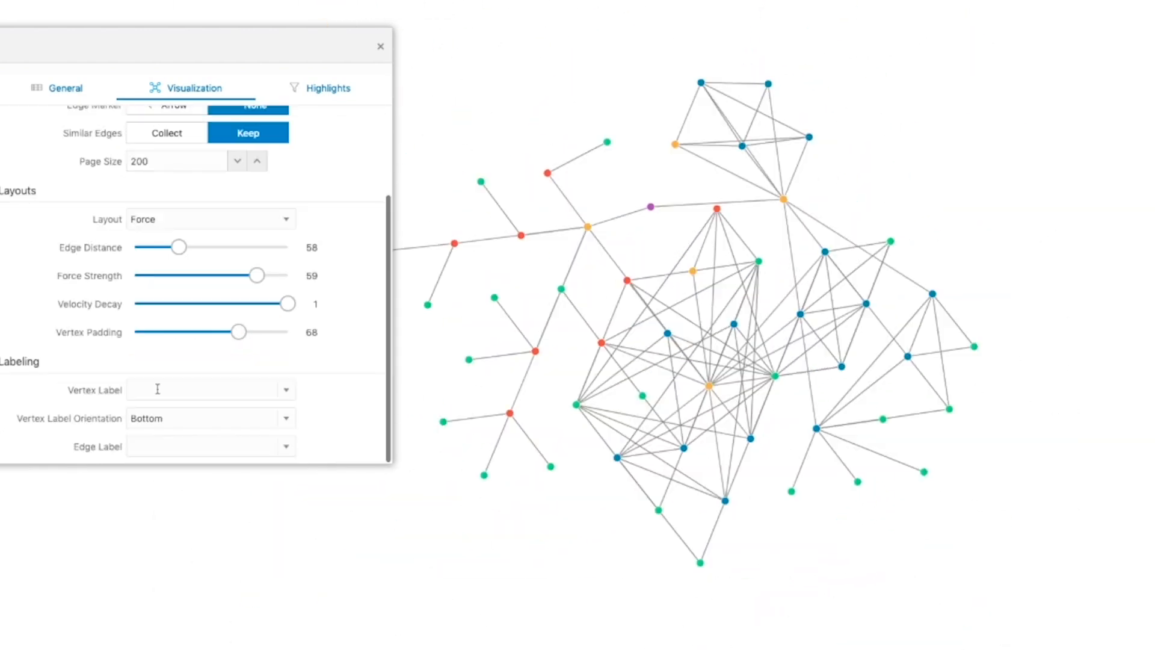
pyautogui.click(157, 388)
pyautogui.click(135, 407)
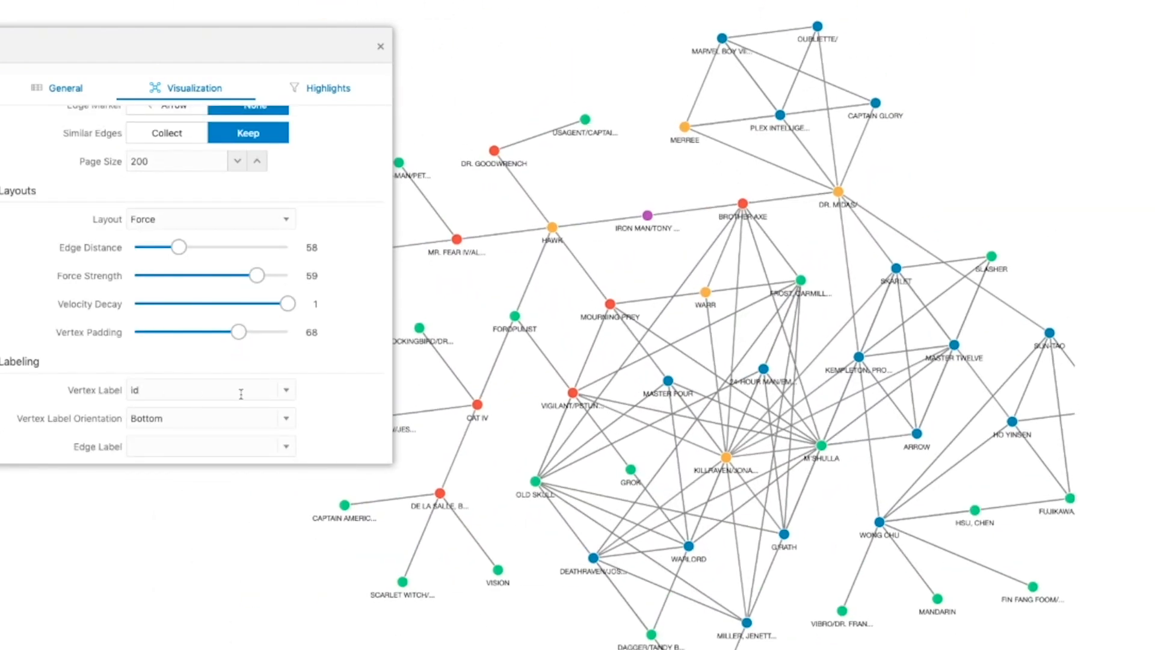
pyautogui.click(240, 391)
pyautogui.click(185, 428)
pyautogui.click(286, 390)
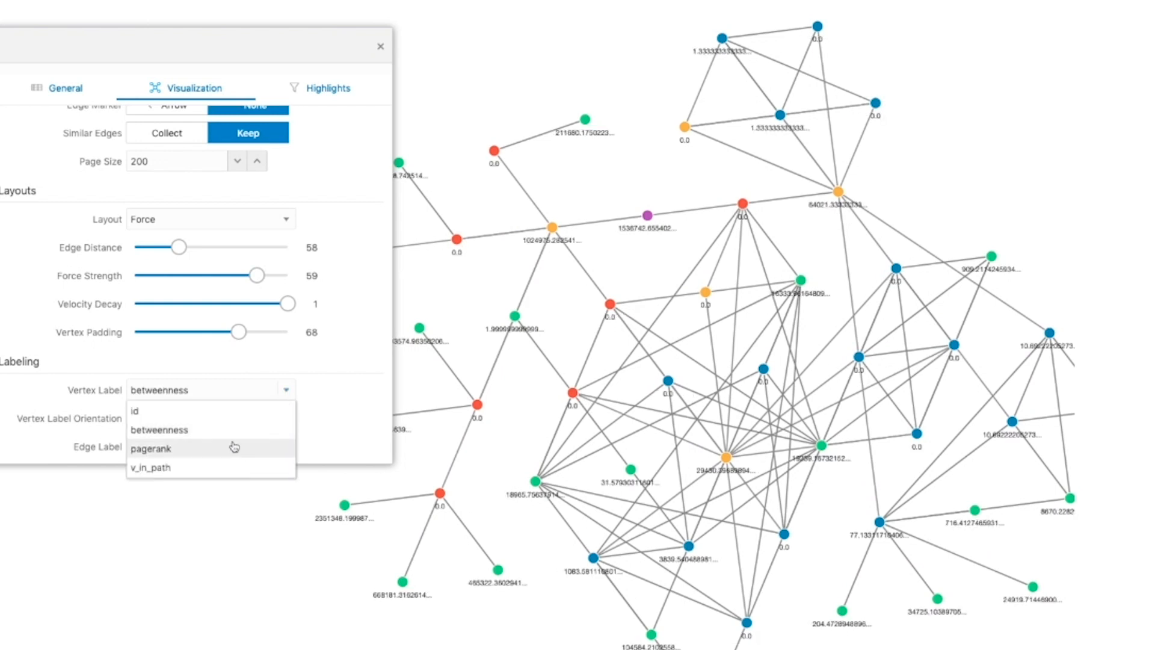
pyautogui.click(292, 443)
# - Change the Vertex Label Orientation through Left, Right and Center to Top, and set the Edge Label to in_path
pyautogui.click(286, 418)
pyautogui.click(193, 452)
pyautogui.click(193, 418)
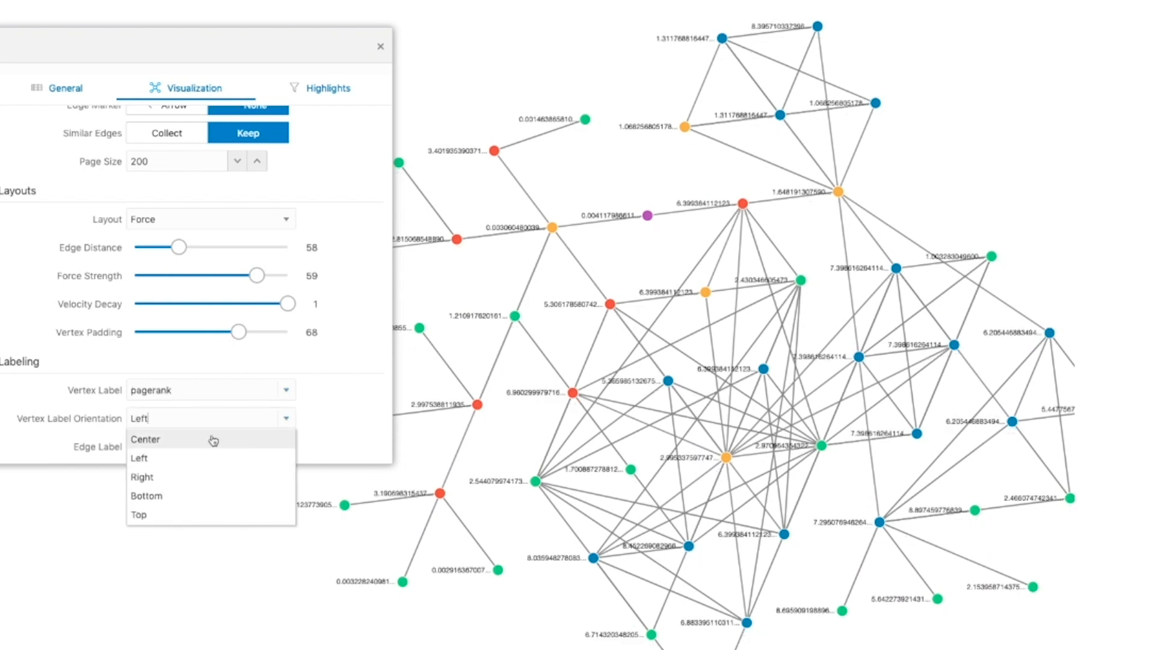
pyautogui.click(204, 474)
pyautogui.click(231, 420)
pyautogui.click(206, 438)
pyautogui.click(181, 421)
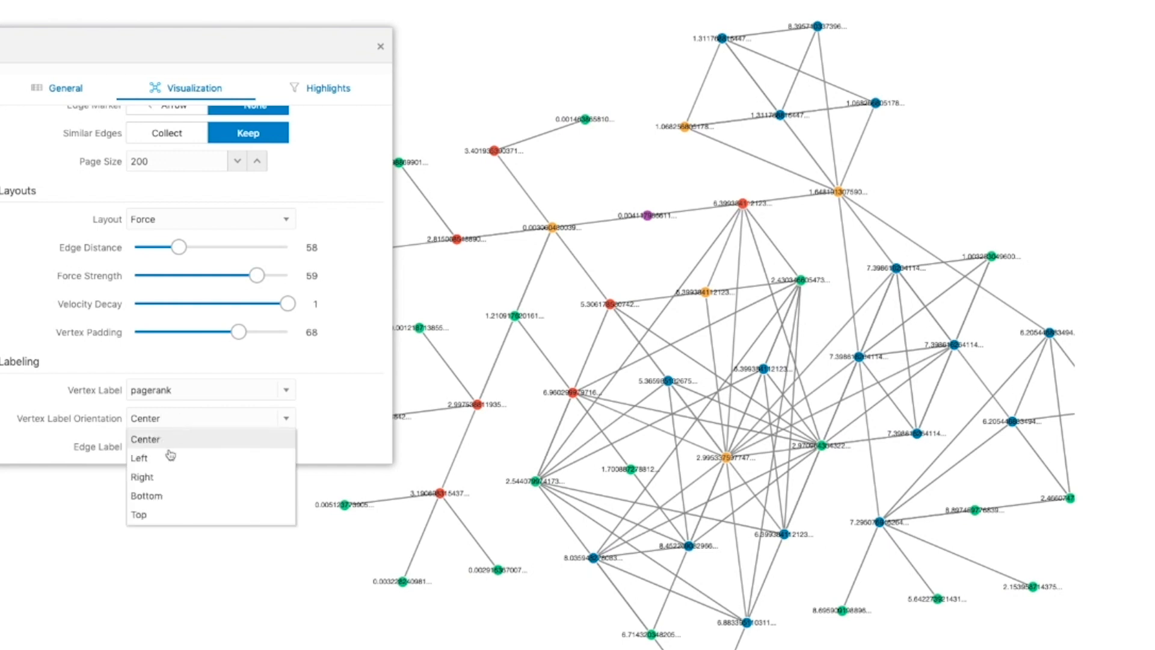
pyautogui.click(145, 516)
pyautogui.click(158, 446)
pyautogui.click(155, 474)
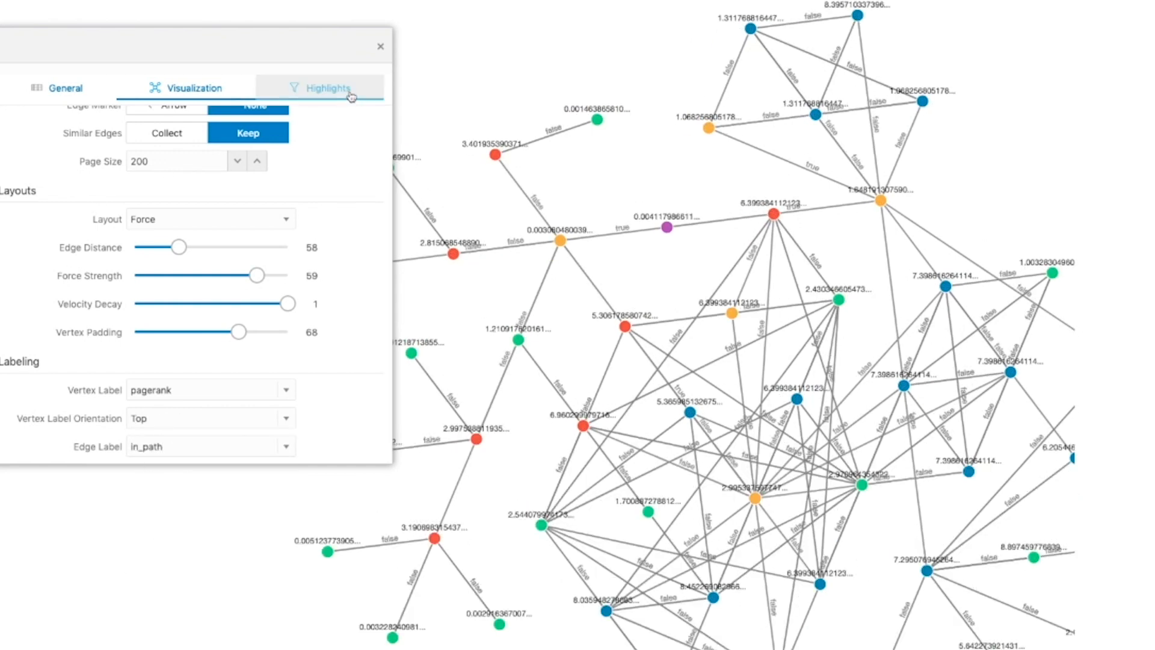
# - Create a new vertex highlight with a condition on pagerank, and open the condition's comparison operators
pyautogui.click(351, 97)
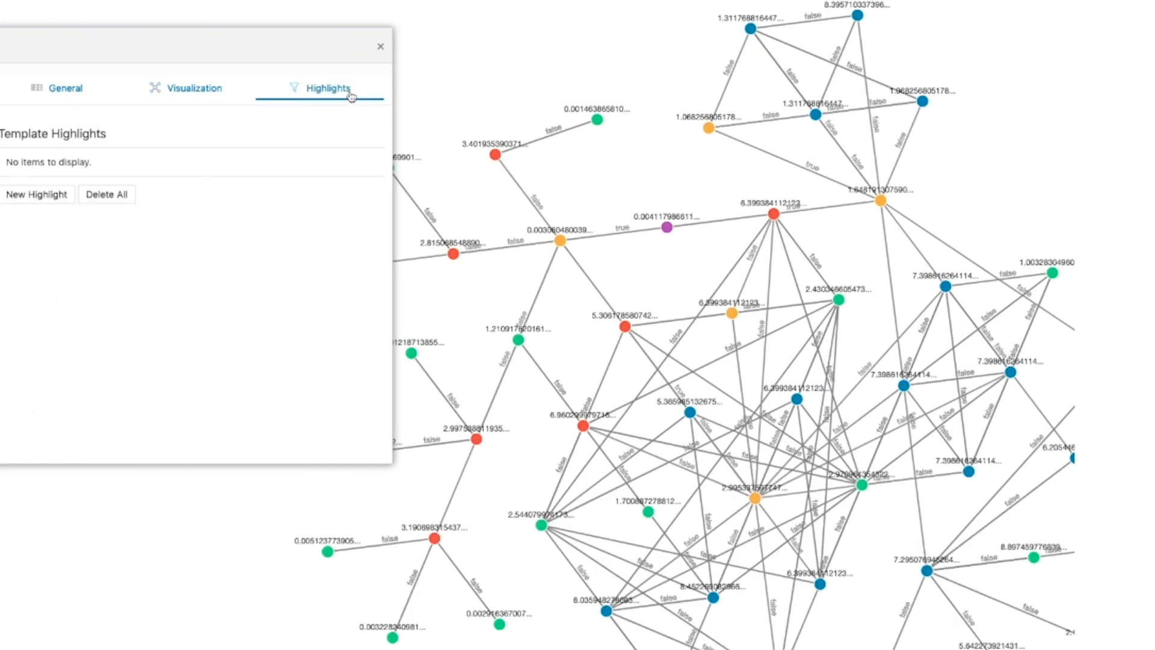
pyautogui.click(28, 199)
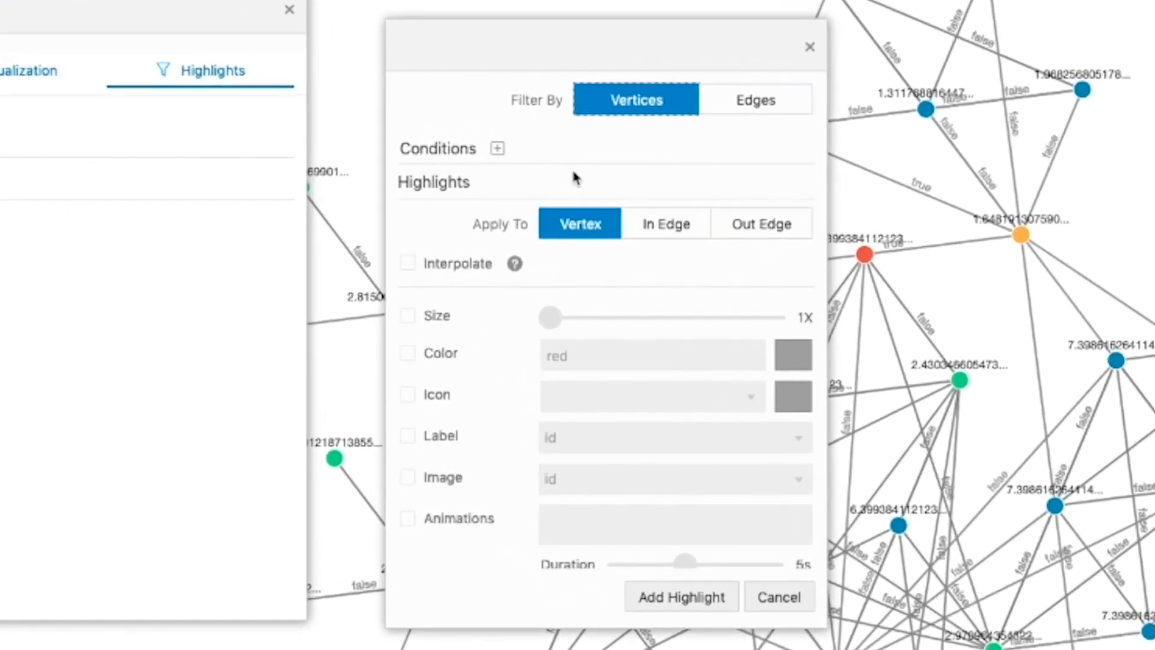
pyautogui.click(497, 148)
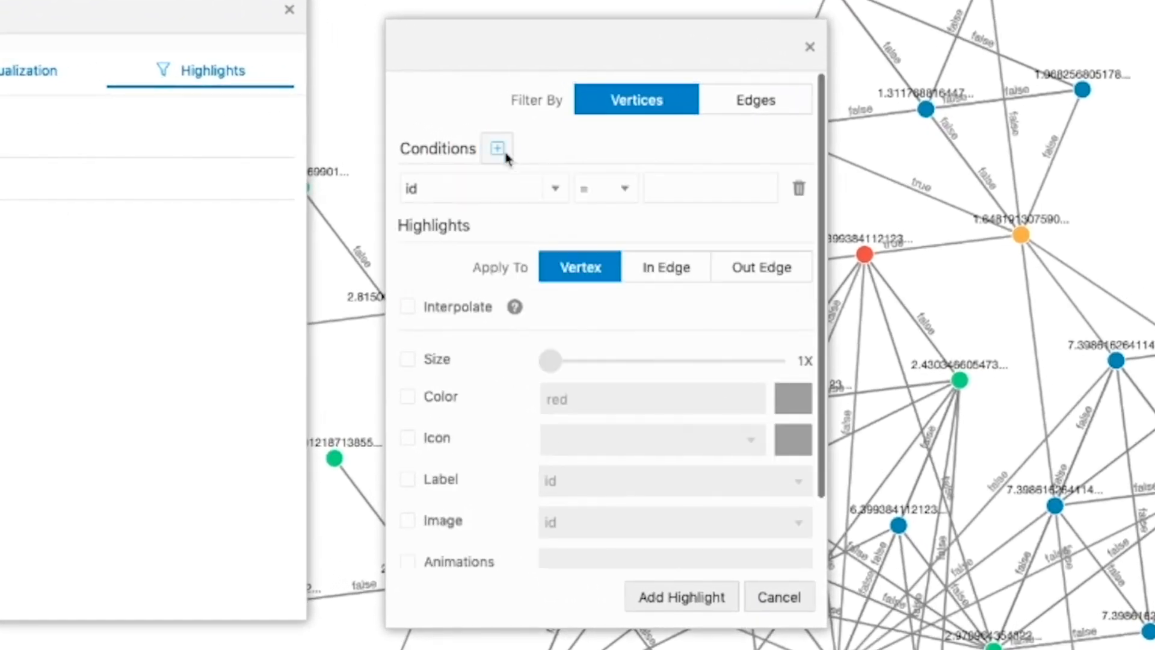
pyautogui.click(564, 190)
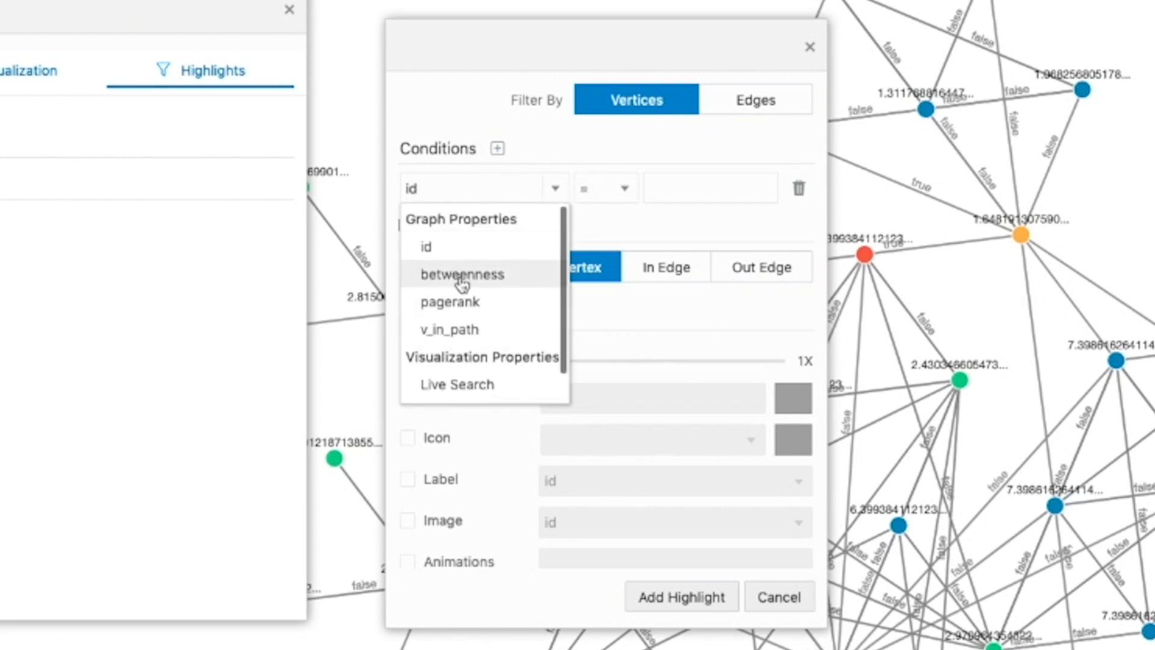
pyautogui.click(451, 302)
pyautogui.click(609, 191)
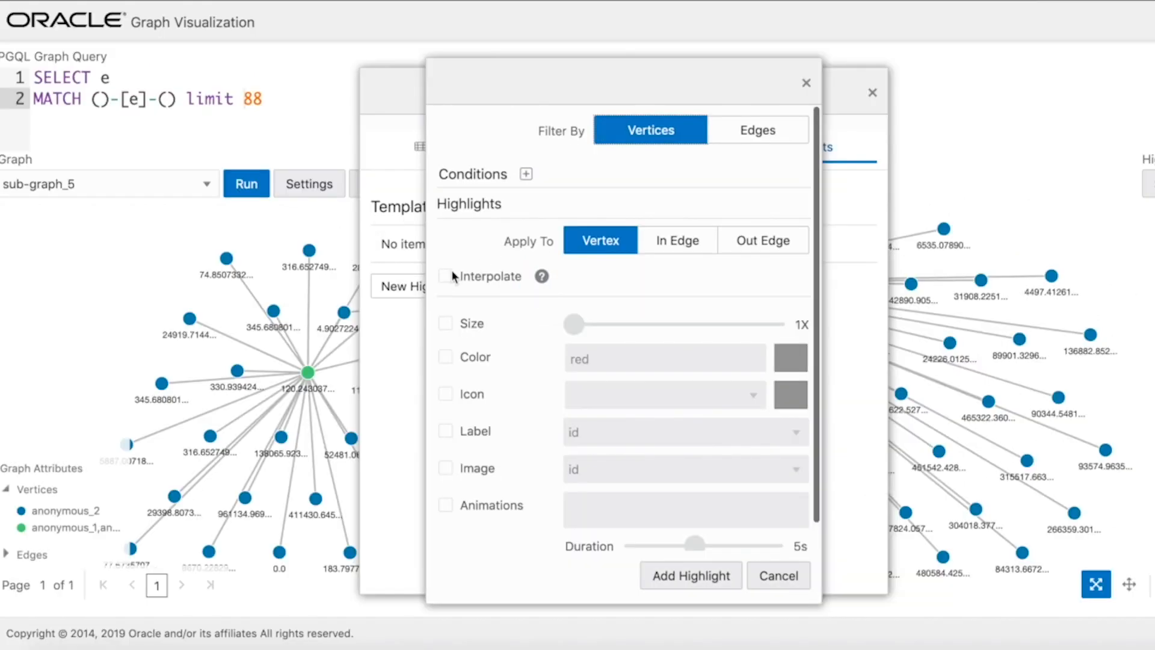
# - Add a vertex highlight that interpolates Size from 1X to 10X by betweenness, and move the settings dialog aside
pyautogui.click(445, 275)
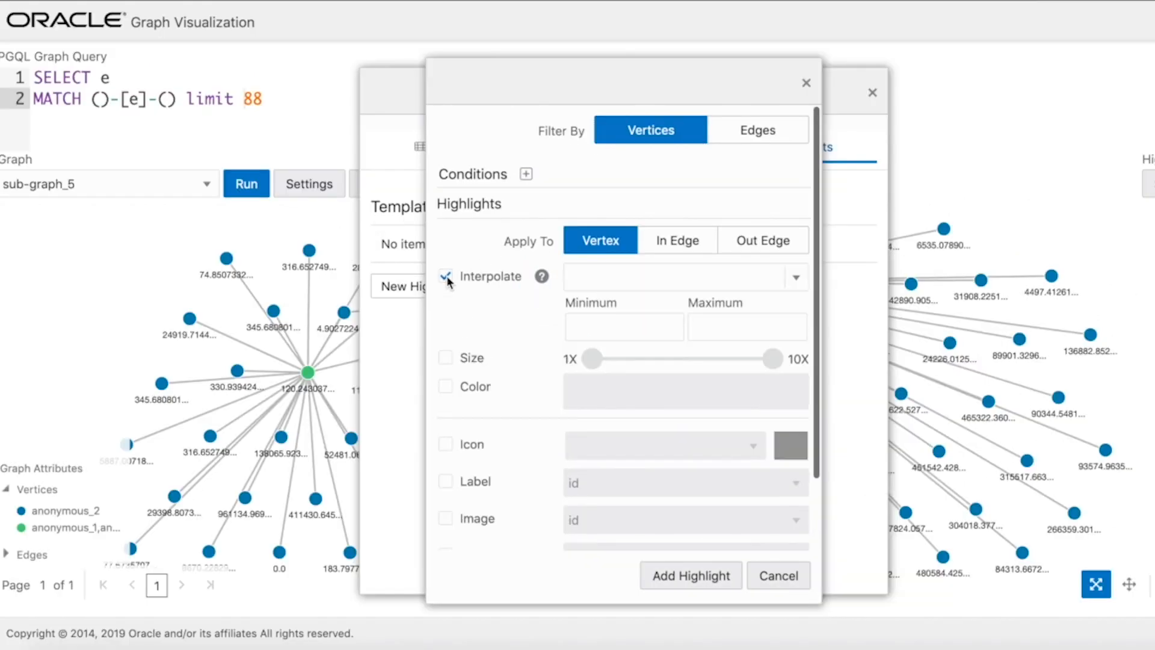
pyautogui.click(789, 285)
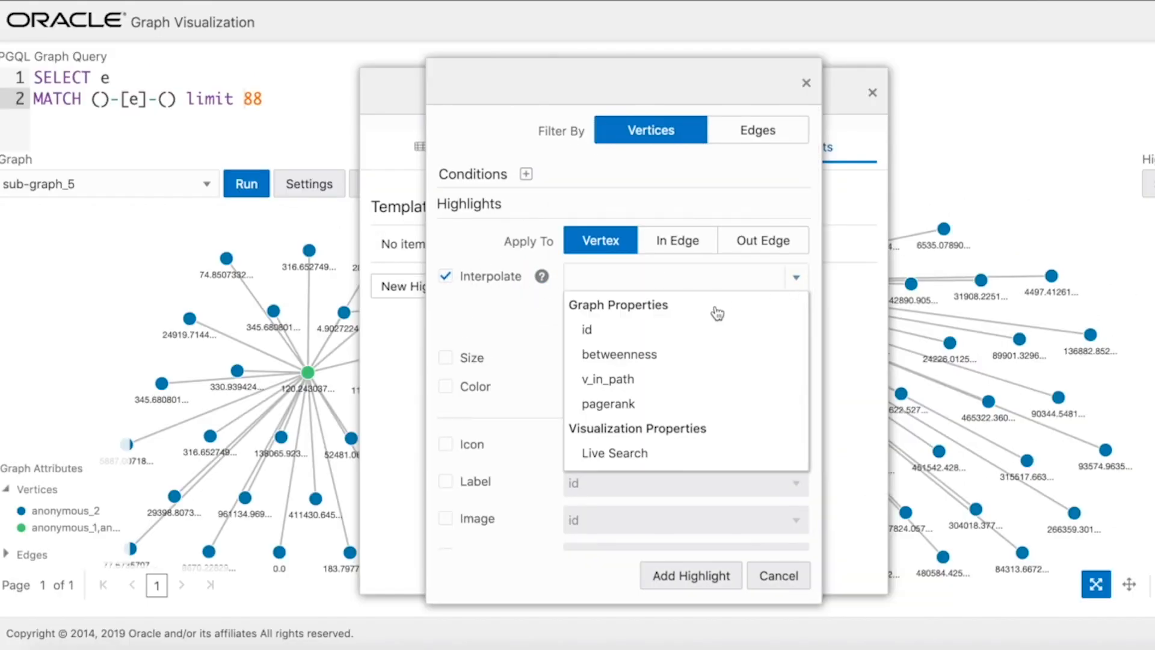
pyautogui.click(604, 357)
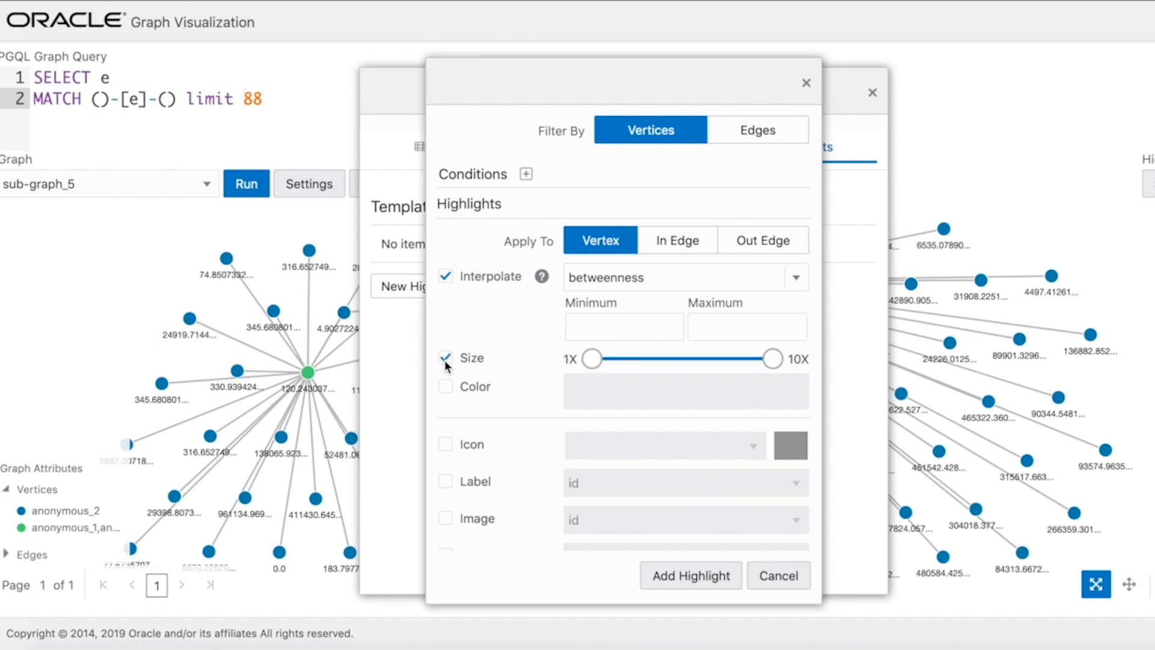
pyautogui.click(642, 578)
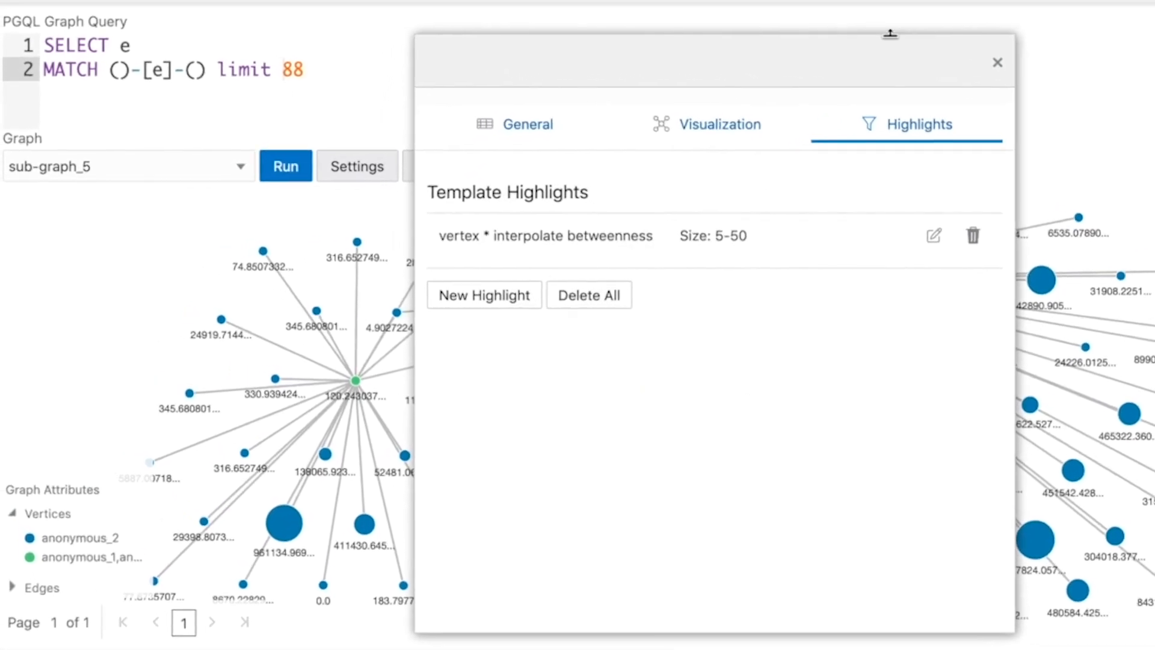
pyautogui.moveTo(760, 62); pyautogui.dragTo(1152, 123)
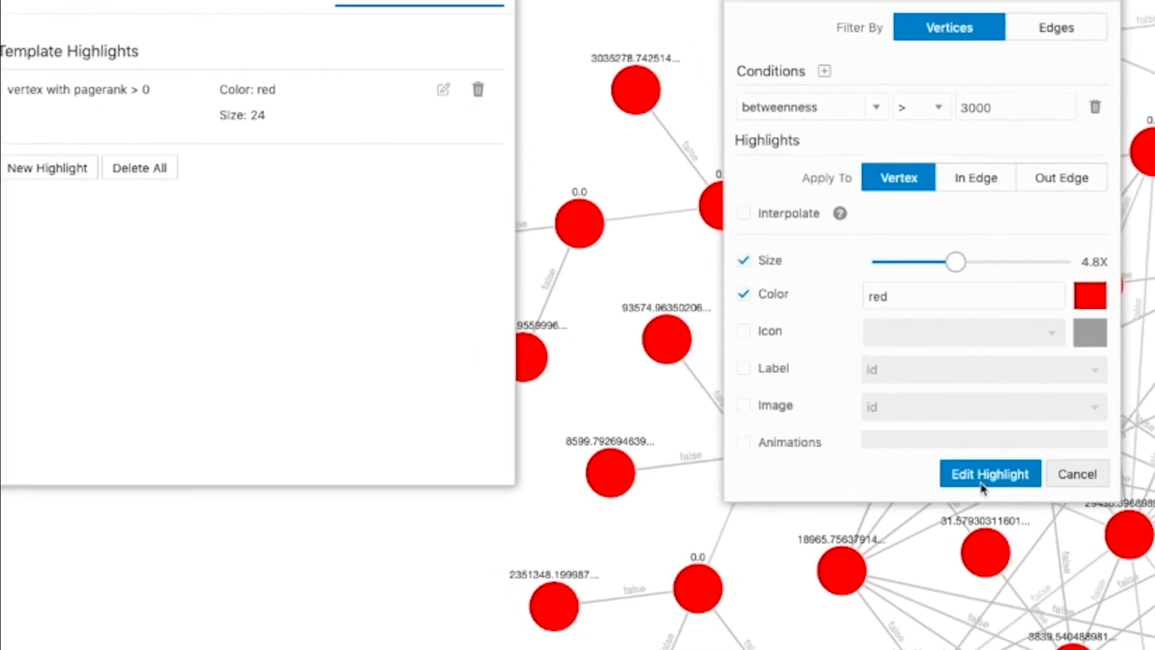
pyautogui.click(987, 472)
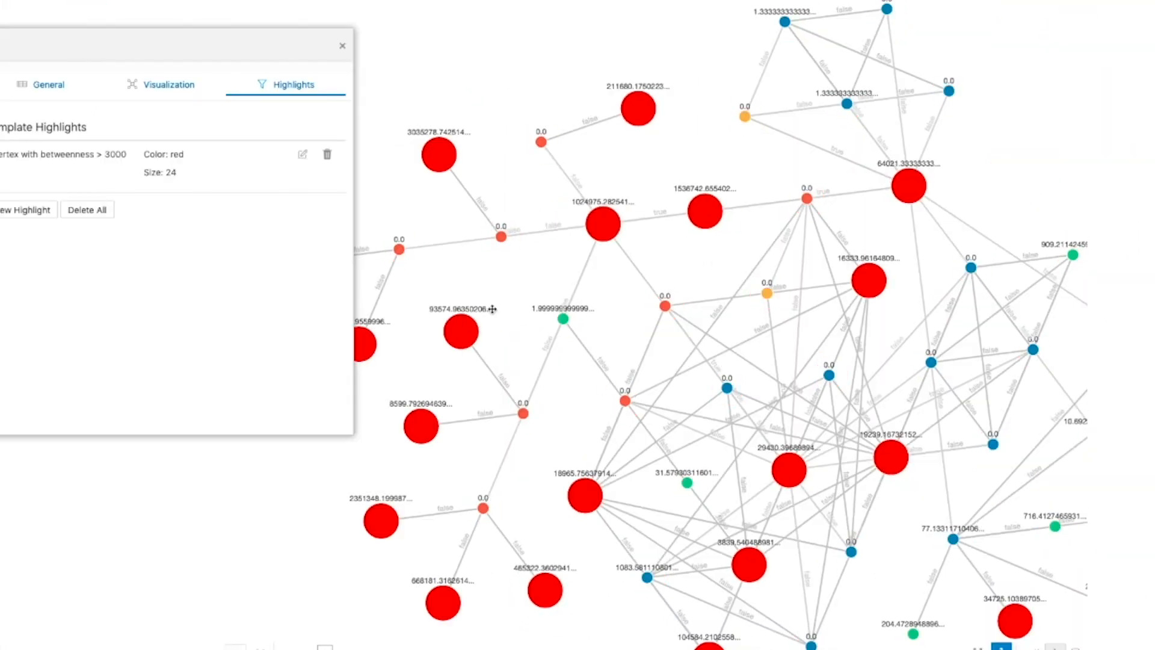
# - Turn off Size and Color in the vertex highlight for betweenness > 3000
pyautogui.click(303, 154)
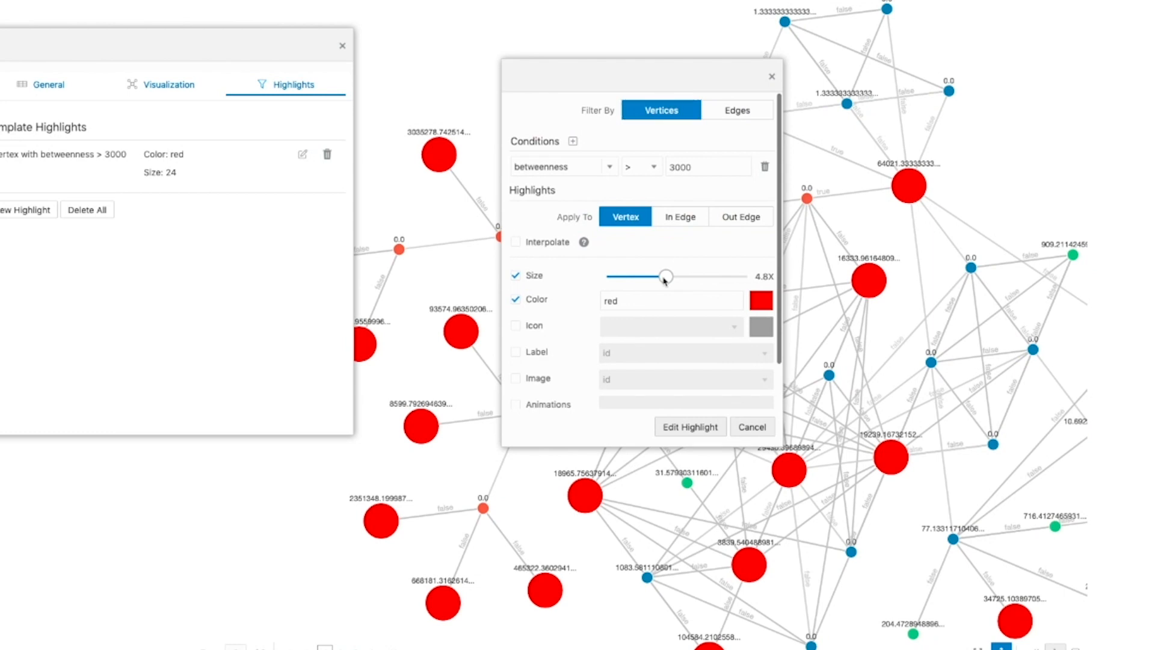
pyautogui.click(515, 299)
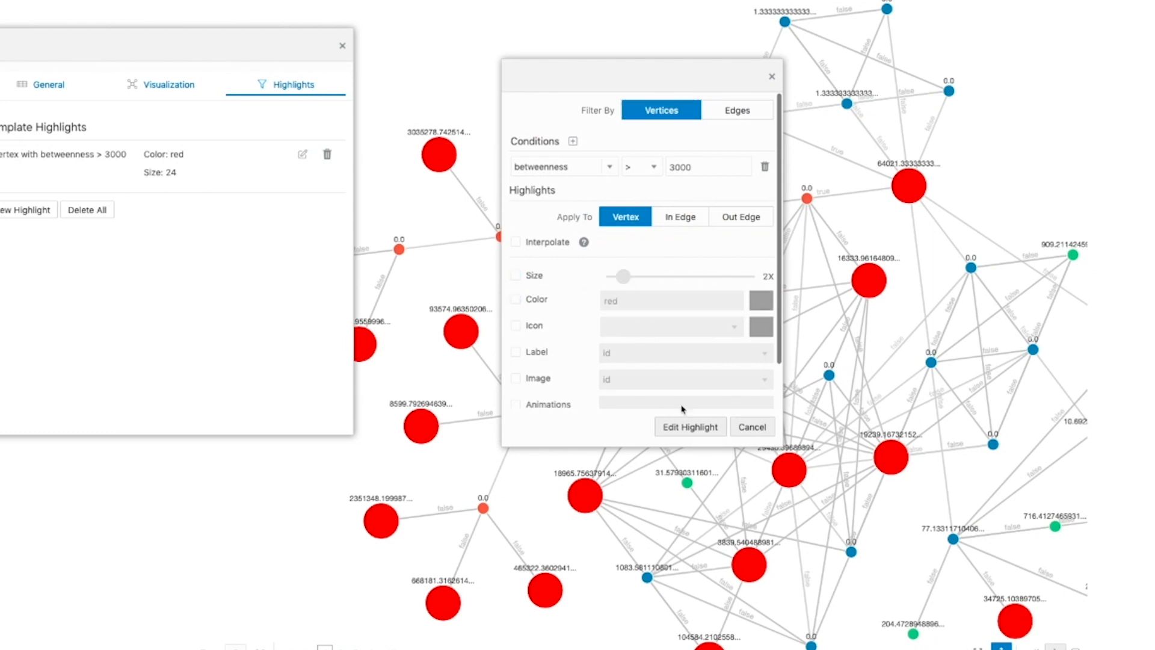
pyautogui.click(690, 427)
# - Give the betweenness > 3000 vertex highlight a heart icon, a size of 2.6X and the id label
pyautogui.click(302, 154)
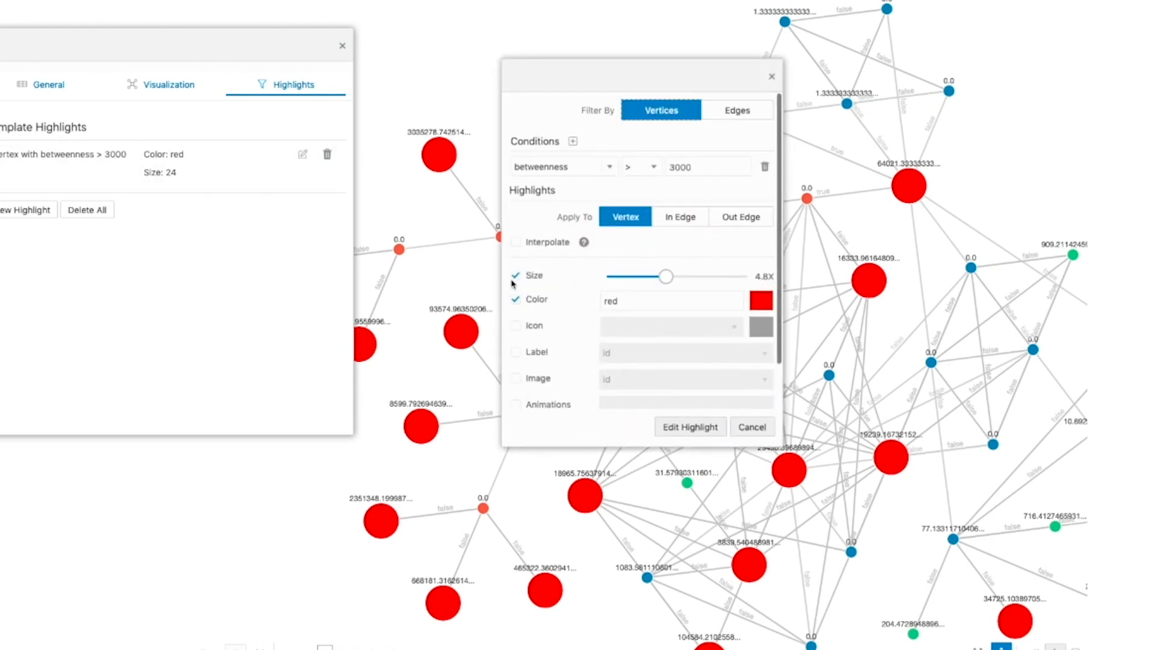
pyautogui.click(515, 325)
pyautogui.click(638, 327)
pyautogui.click(632, 481)
pyautogui.click(690, 427)
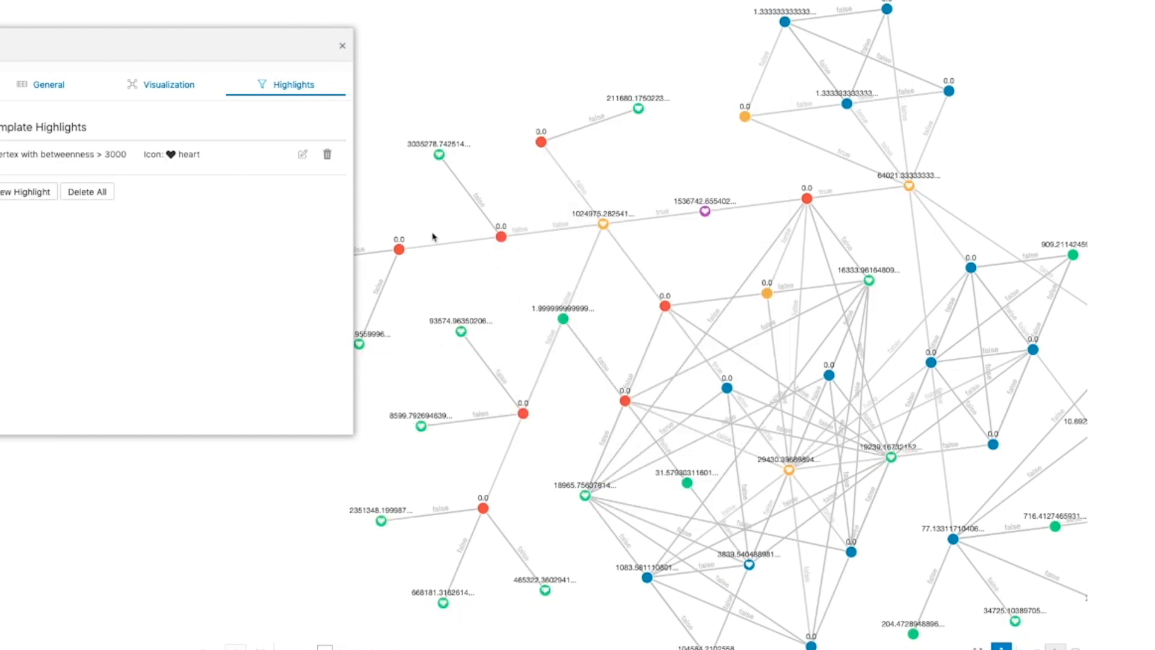
pyautogui.click(302, 154)
pyautogui.click(690, 426)
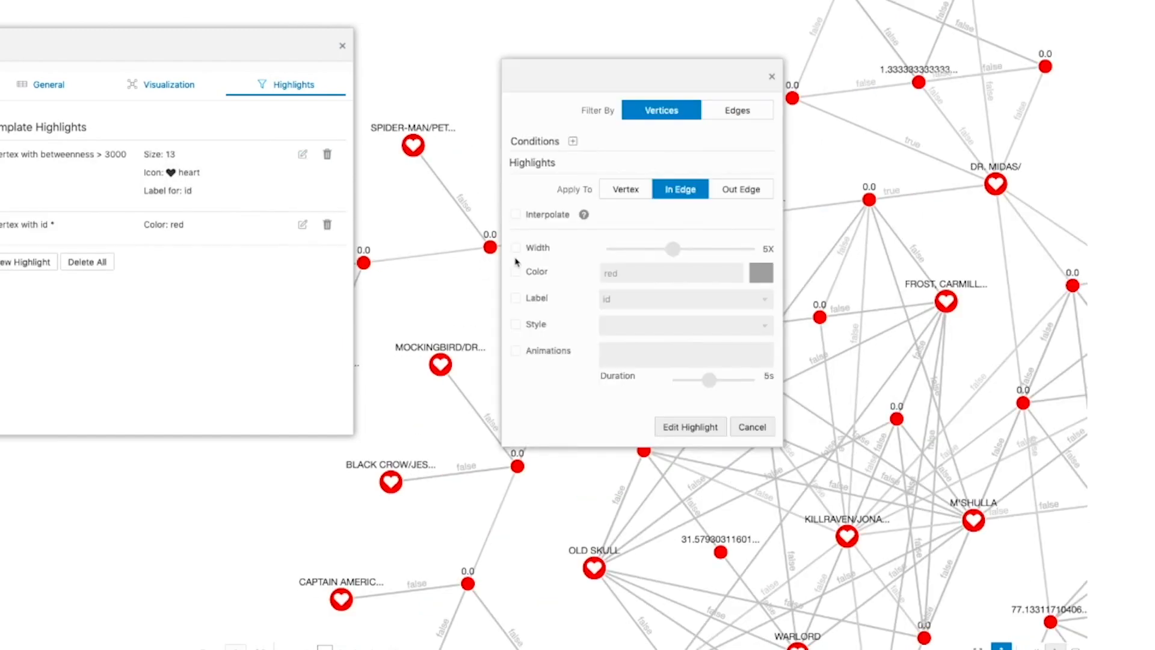
# - Apply a highlight to the vertices' in edges with color rgb(72, 255, 0), style dashed1 and a 5 s inbound animation
pyautogui.click(516, 271)
pyautogui.click(761, 273)
pyautogui.click(720, 376)
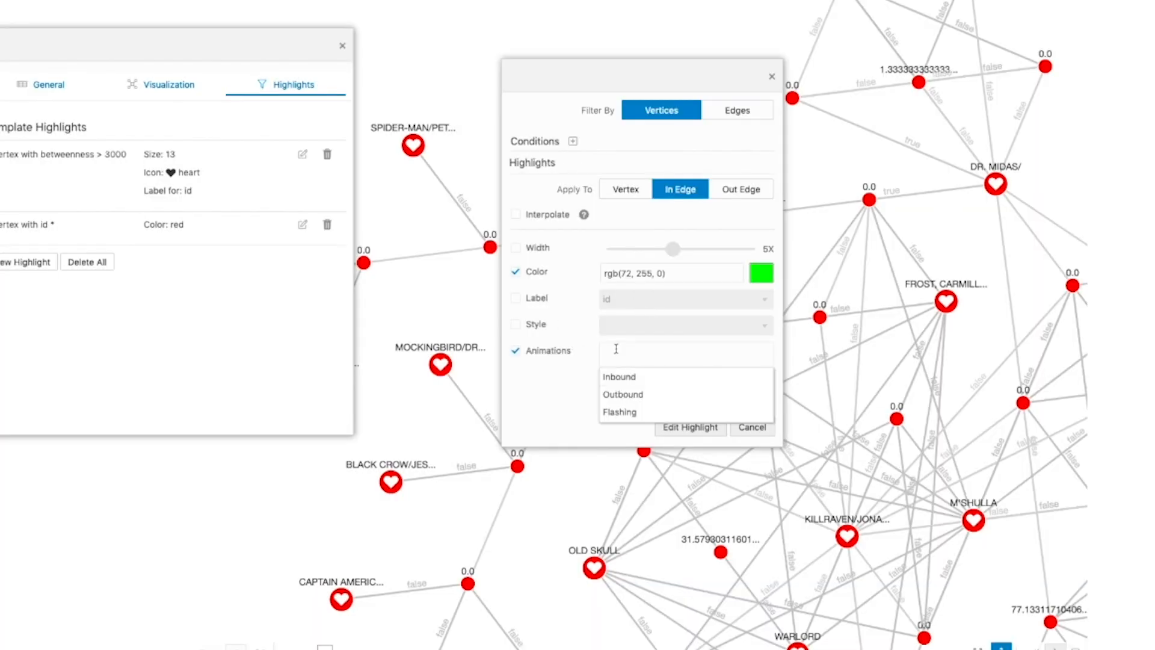
pyautogui.click(619, 377)
pyautogui.click(659, 373)
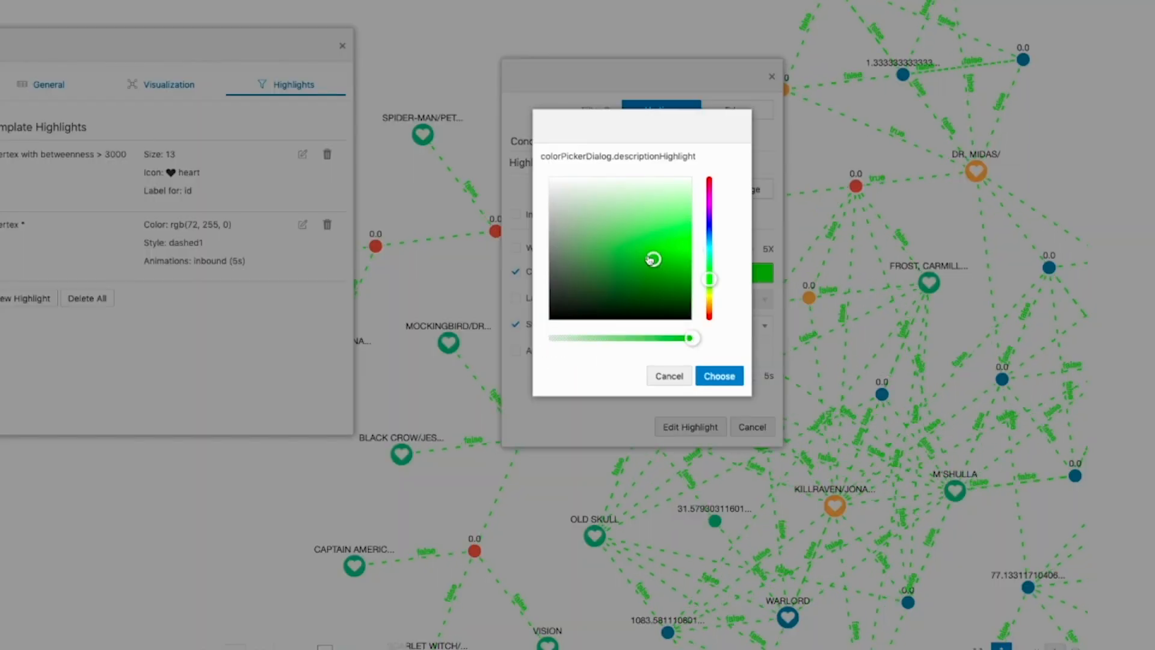
# - Change the color of the highlight on the vertices' in edges to rgb(89, 199, 46)
pyautogui.click(716, 375)
pyautogui.click(690, 427)
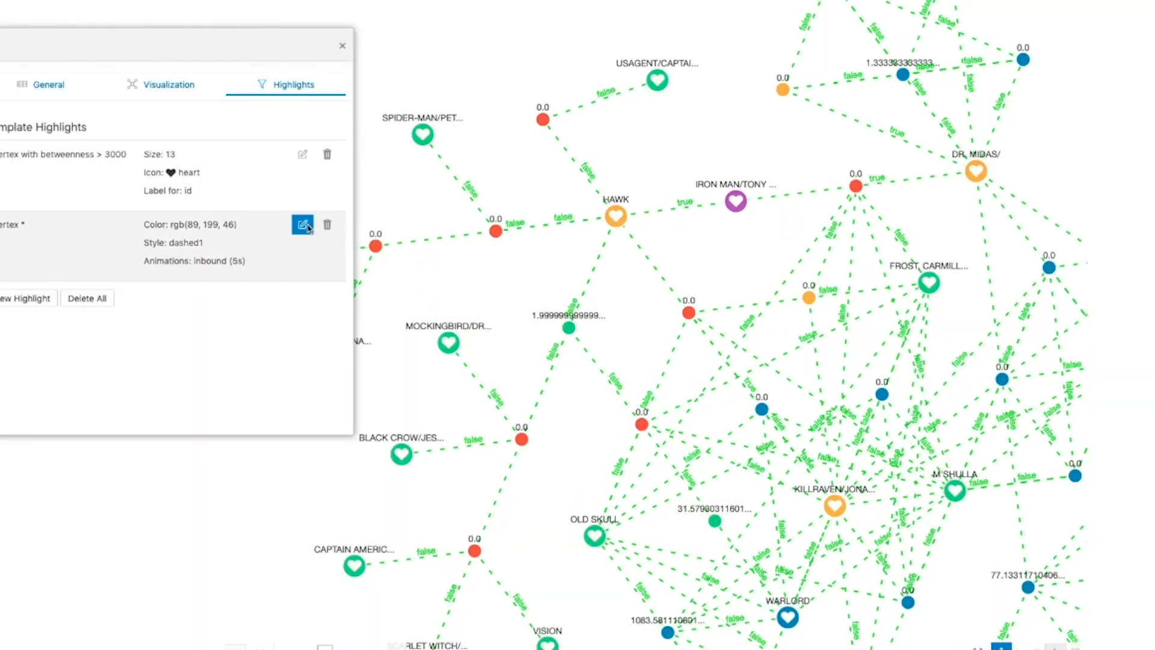
# - Add a 5 s pulsating animation to the vertex highlight for betweenness > 3000
pyautogui.scroll(5, 764, 415)
pyautogui.scroll(-3, 713, 257)
pyautogui.click(302, 155)
pyautogui.click(515, 404)
pyautogui.click(641, 409)
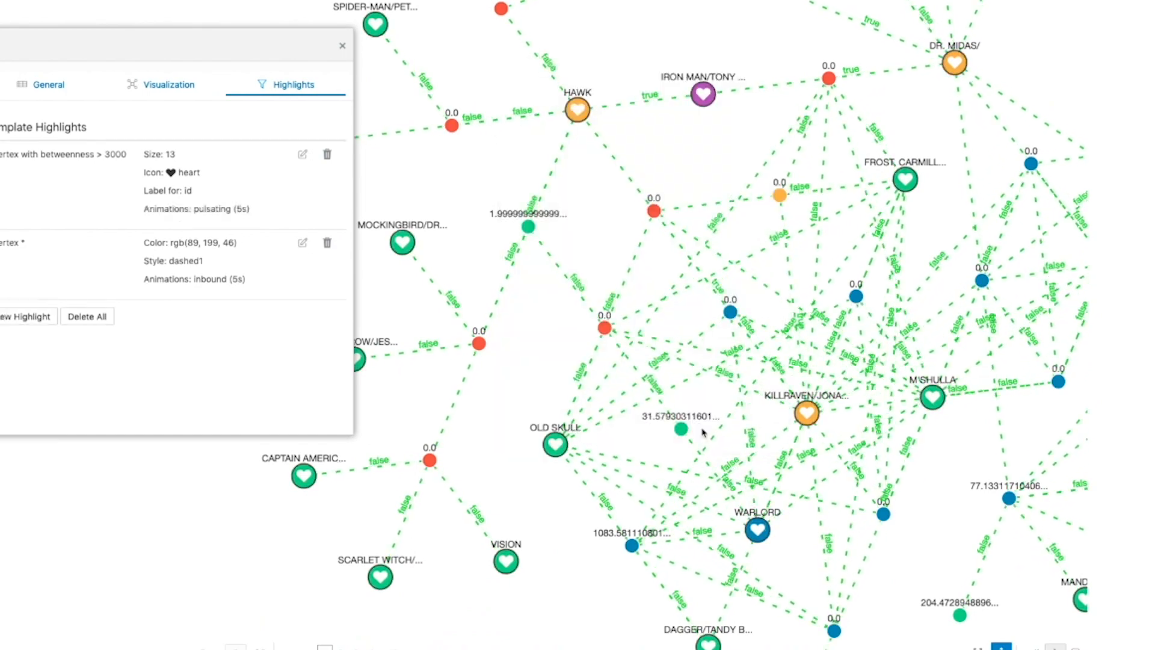
# - Export the graph's highlights and save them to disk as the file sub-graph_2_highligths_20190930.json
pyautogui.click(1036, 71)
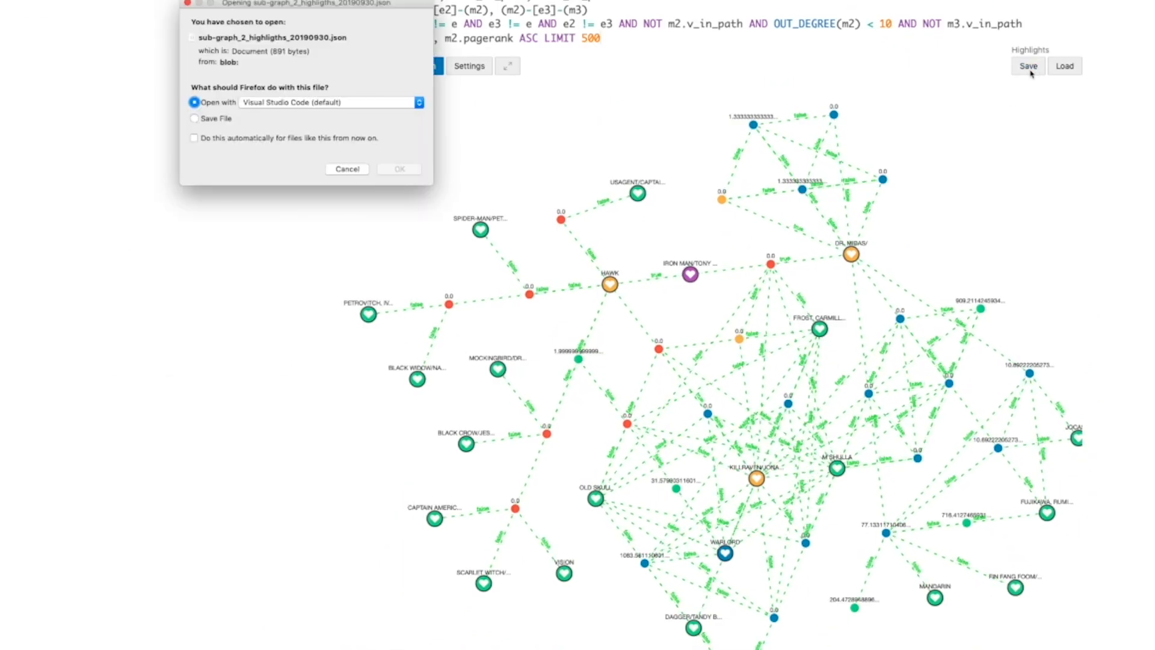
pyautogui.click(268, 103)
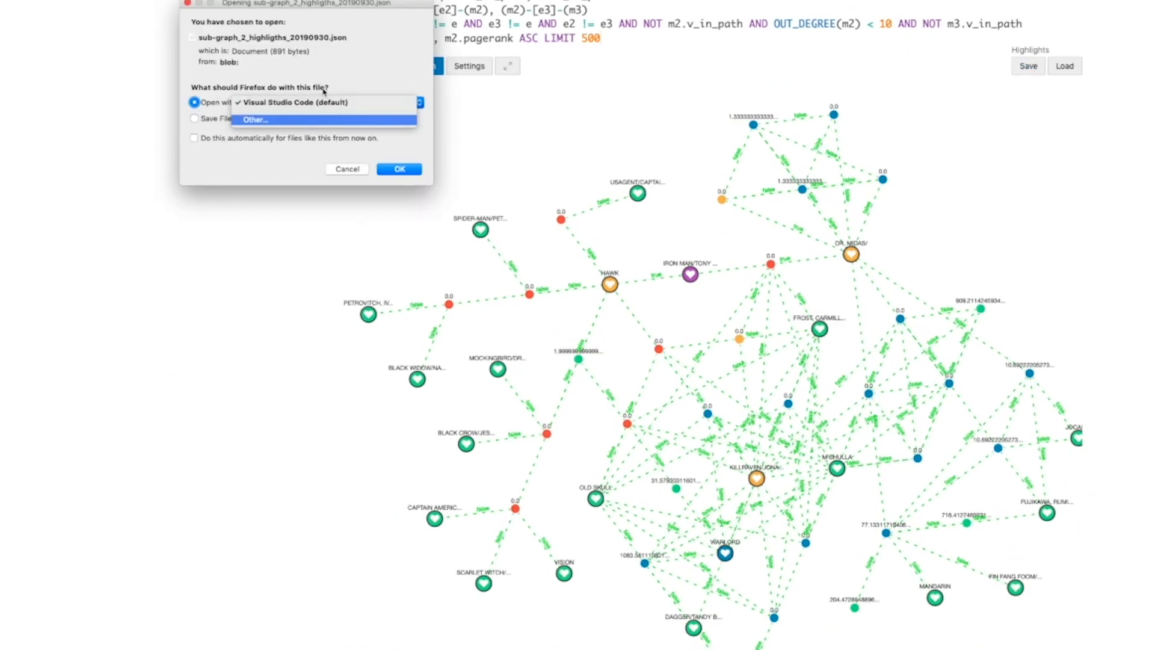
pyautogui.click(255, 120)
pyautogui.press('Escape')
pyautogui.click(217, 119)
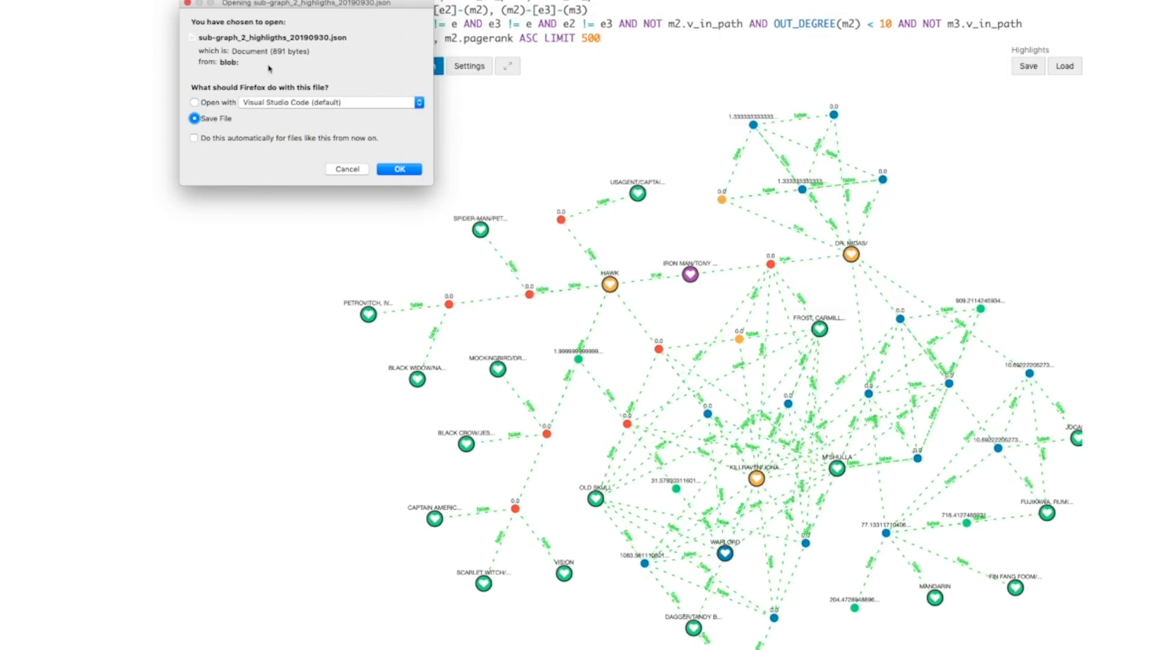
pyautogui.click(414, 173)
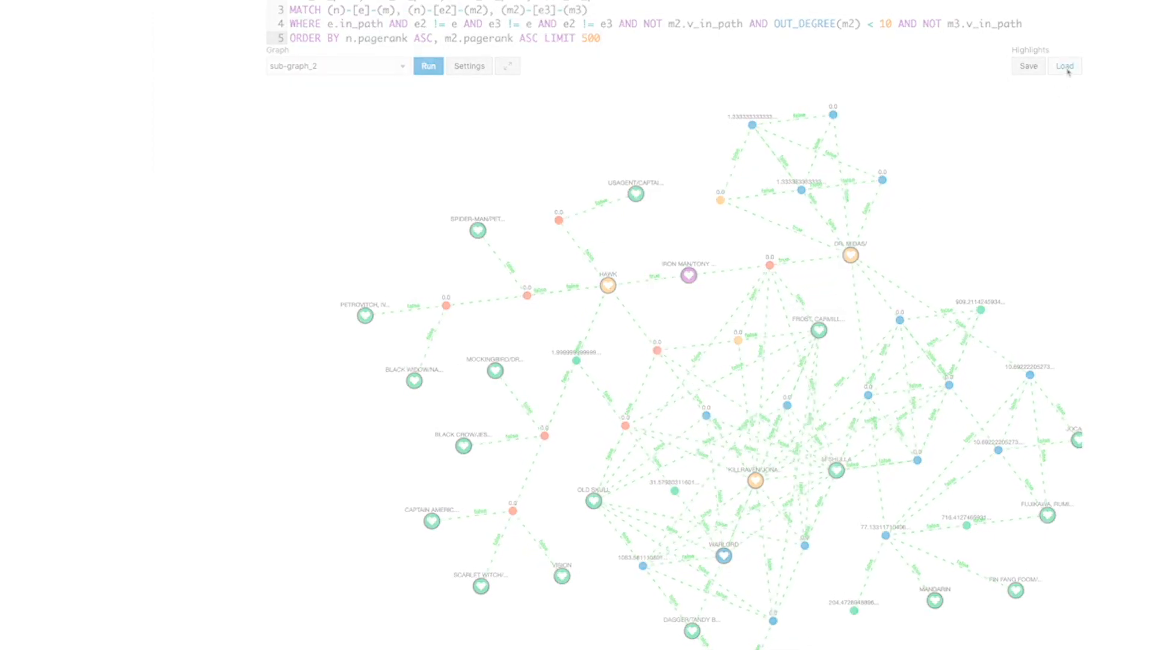